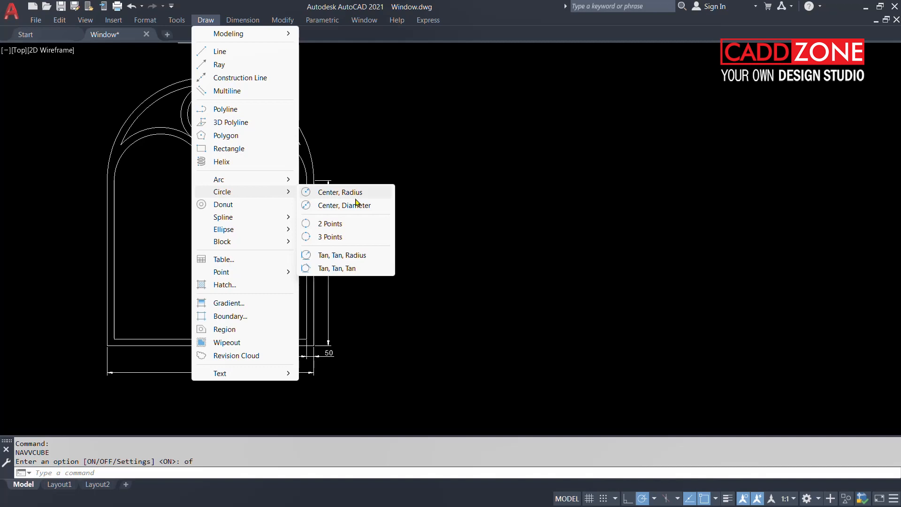
Draw a 1500-unit horizontal base line to the right of the reference window, level with its bottom edge.
{"action": "left_click", "coordinate": [439, 217]}
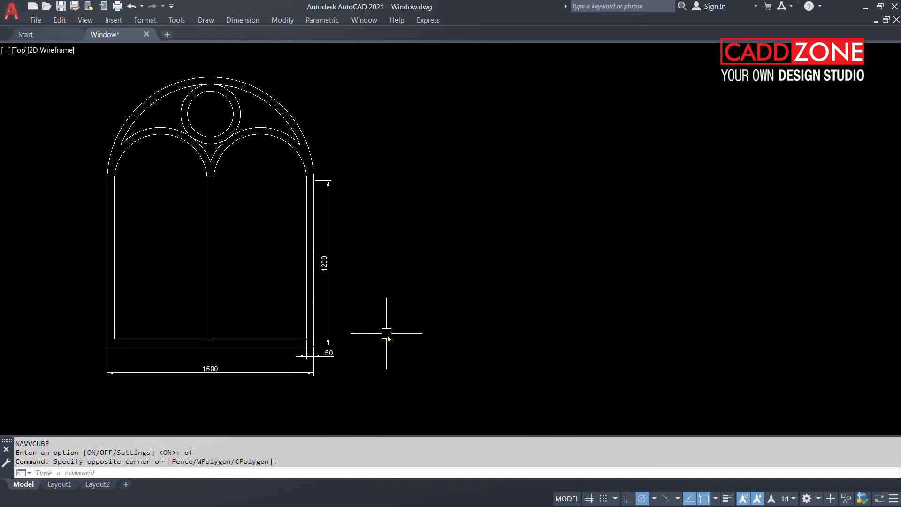
{"action": "type", "text": "L"}
{"action": "key", "text": "Return"}
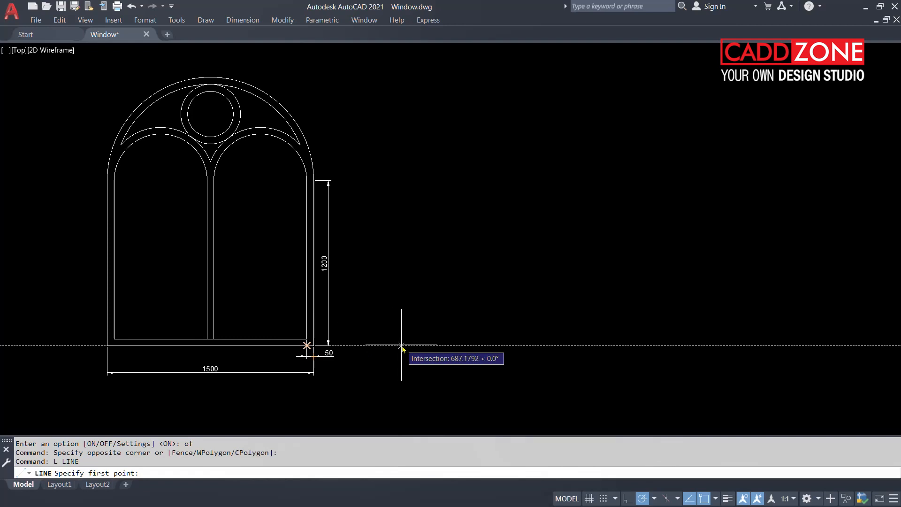
{"action": "key", "text": "Num_Lock"}
{"action": "left_click", "coordinate": [402, 346]}
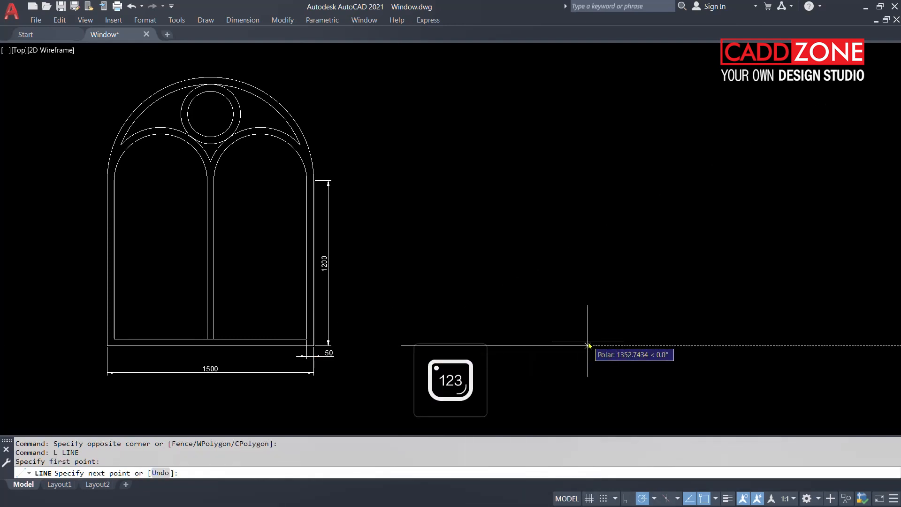
{"action": "type", "text": "1500"}
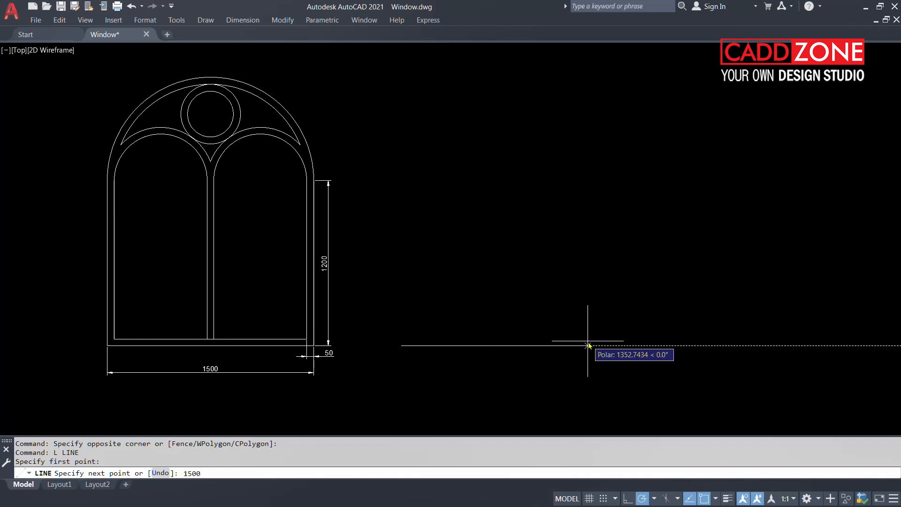
{"action": "key", "text": "Return"}
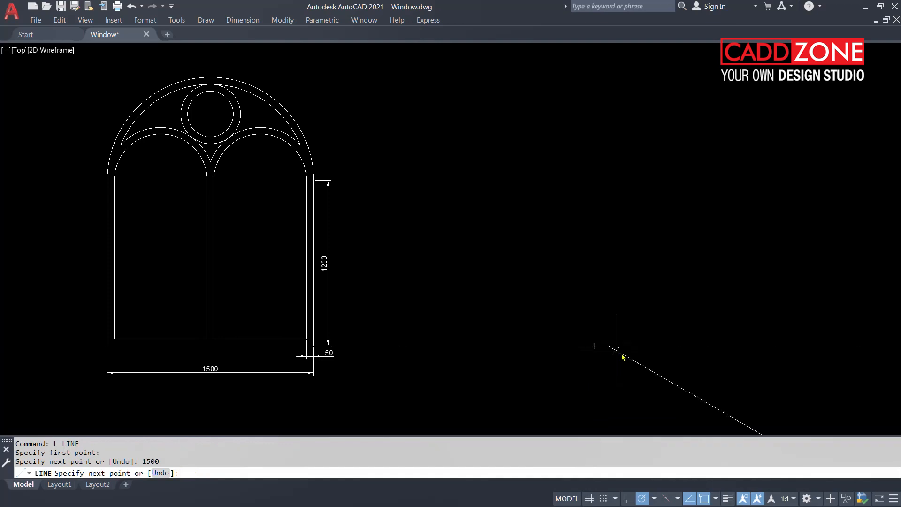
Continue the line vertically upward 1200 units from the base line's right end and end the Line command.
{"action": "type", "text": "1.2"}
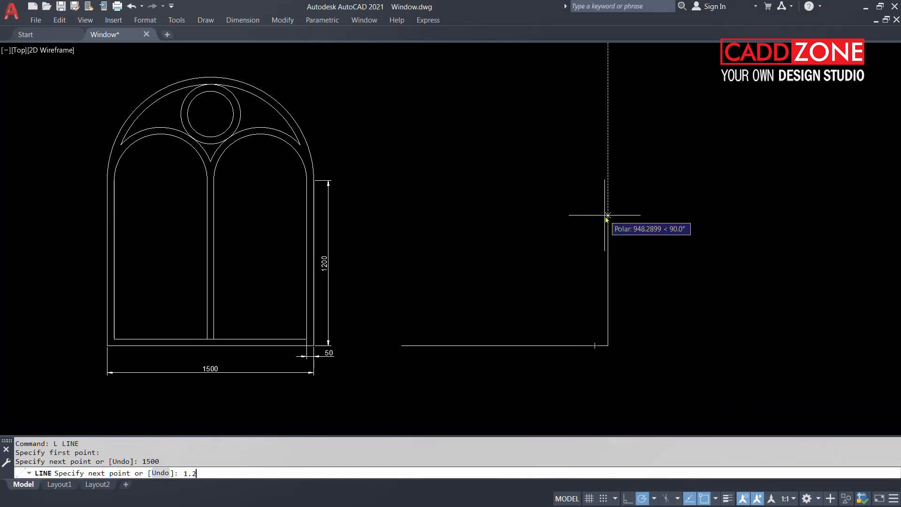
{"action": "key", "text": "BackSpace"}
{"action": "key", "text": "BackSpace"}
{"action": "type", "text": "000"}
{"action": "key", "text": "BackSpace"}
{"action": "key", "text": "BackSpace"}
{"action": "key", "text": "BackSpace"}
{"action": "type", "text": "200"}
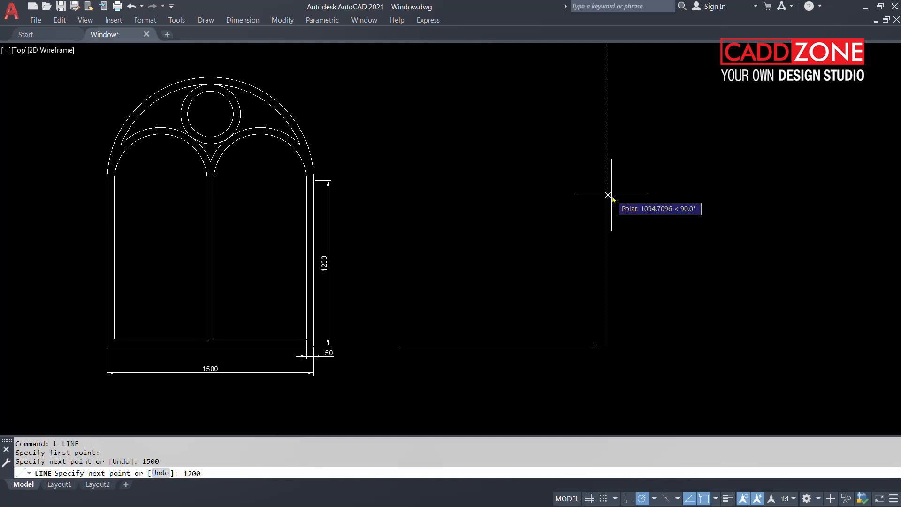
{"action": "key", "text": "Return"}
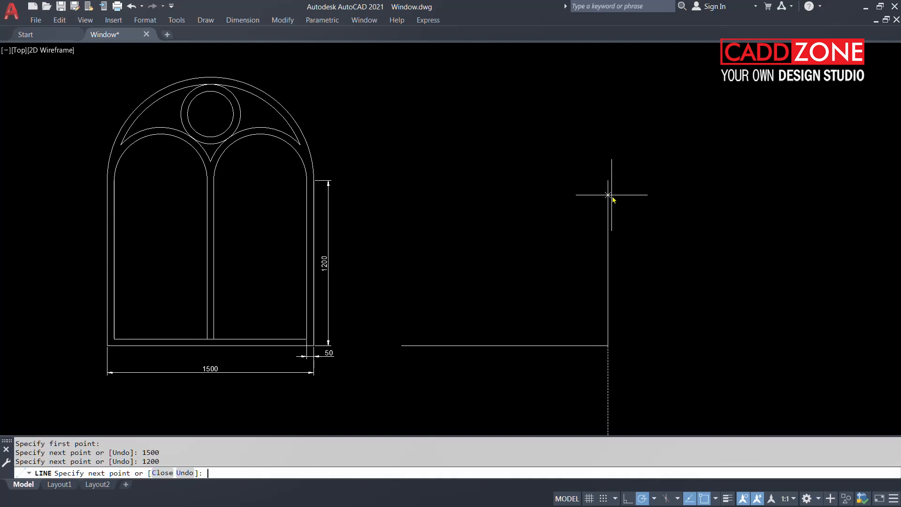
{"action": "key", "text": "Escape"}
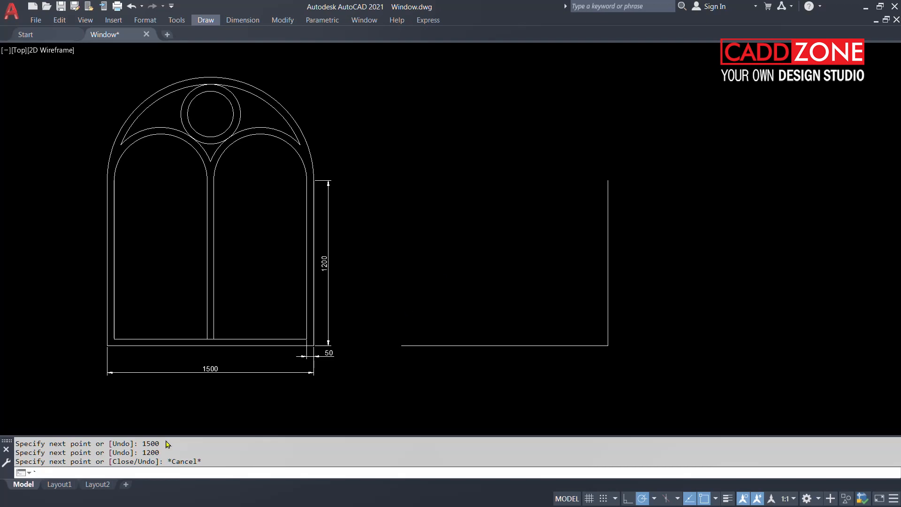
{"action": "type", "text": "`l"}
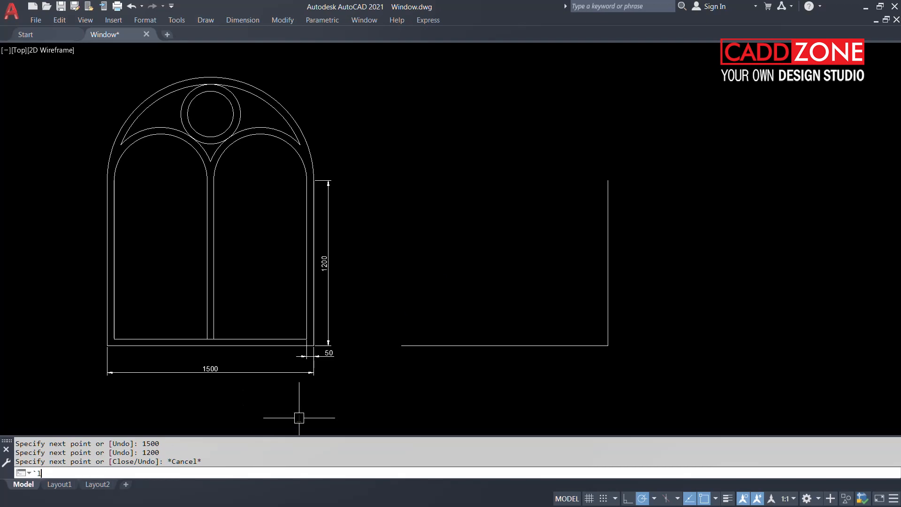
{"action": "key", "text": "Return"}
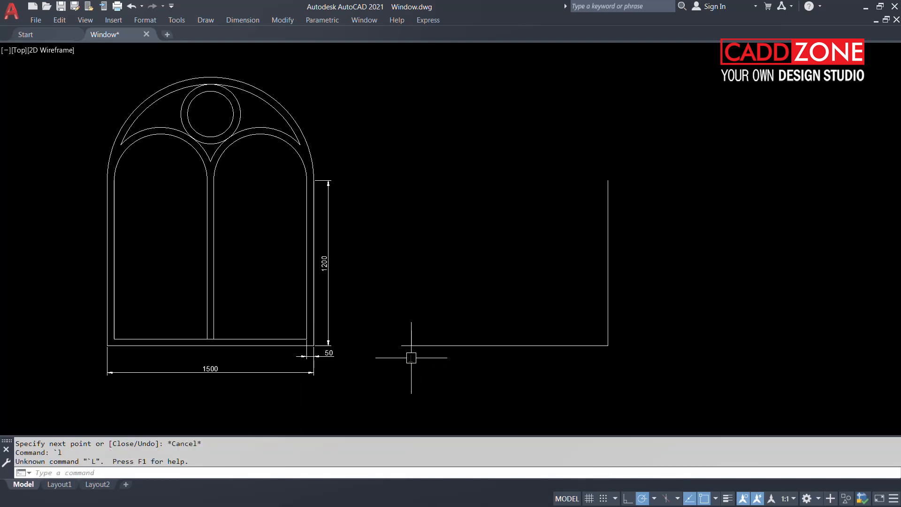
{"action": "key", "text": "Escape"}
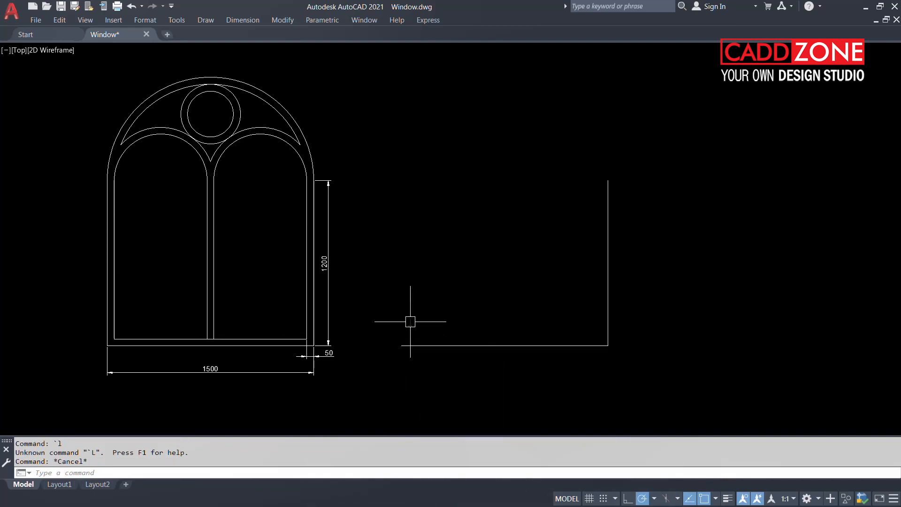
Draw a 1200-unit vertical line upward from the left end of the base line.
{"action": "type", "text": "l"}
{"action": "key", "text": "Return"}
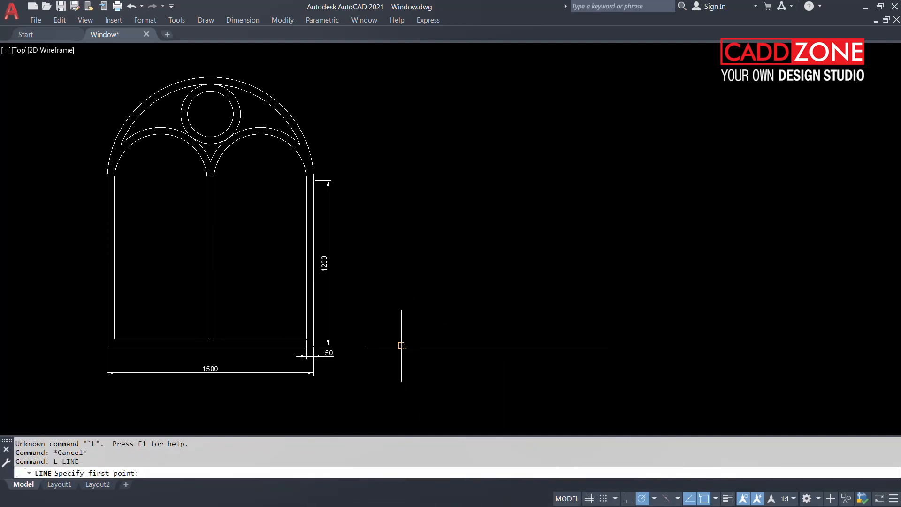
{"action": "left_click", "coordinate": [401, 345]}
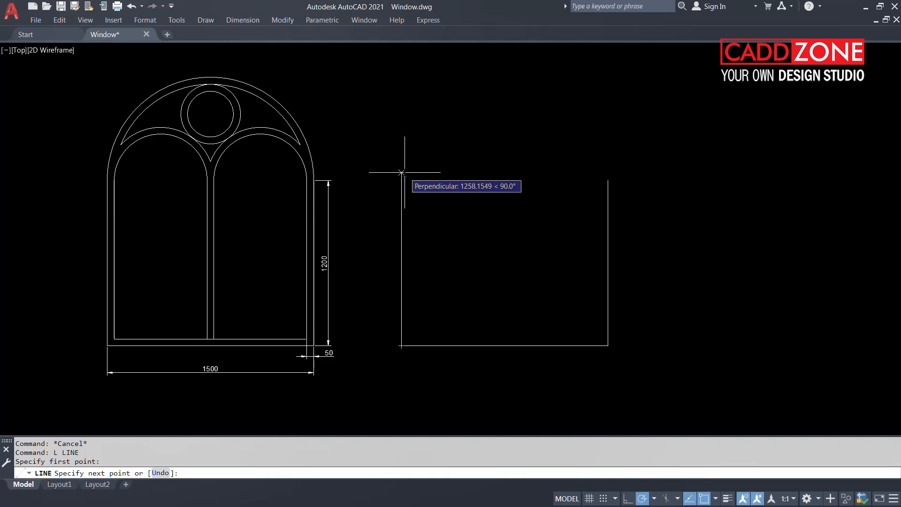
{"action": "type", "text": "1200"}
{"action": "key", "text": "Return"}
{"action": "key", "text": "Escape"}
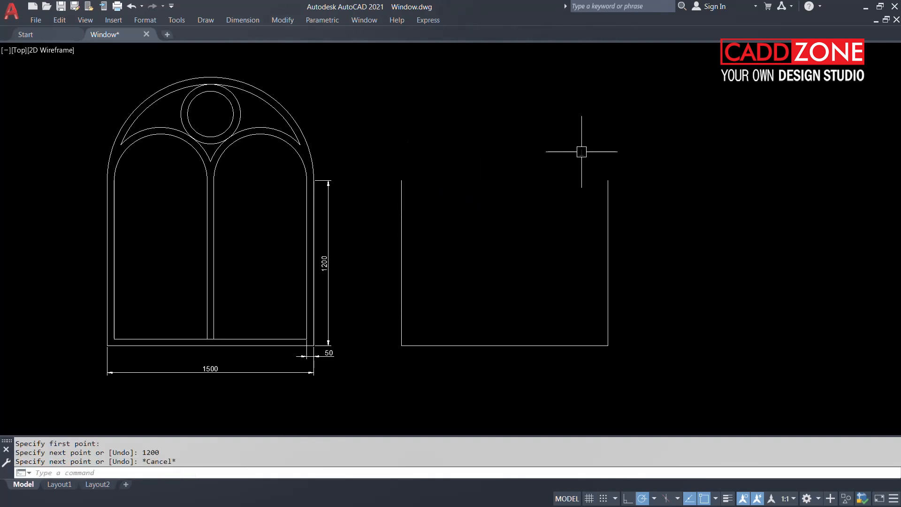
Offset the left, right and bottom lines of the new frame inward by 50 units.
{"action": "type", "text": "o"}
{"action": "key", "text": "Return"}
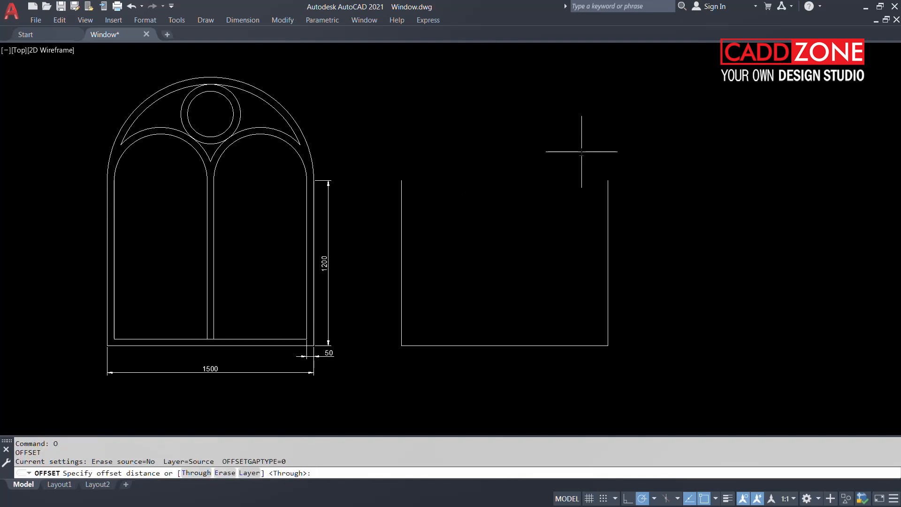
{"action": "type", "text": "50"}
{"action": "key", "text": "Return"}
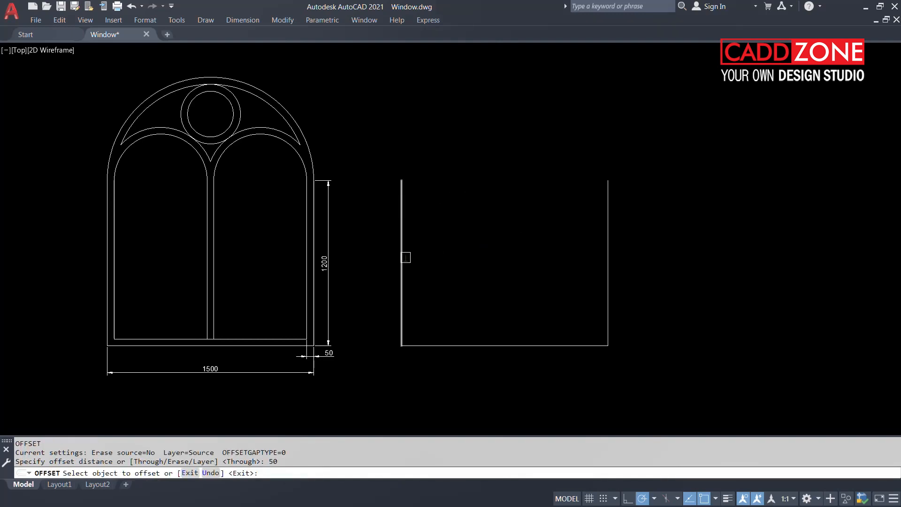
{"action": "left_click", "coordinate": [406, 257]}
{"action": "left_click", "coordinate": [415, 257]}
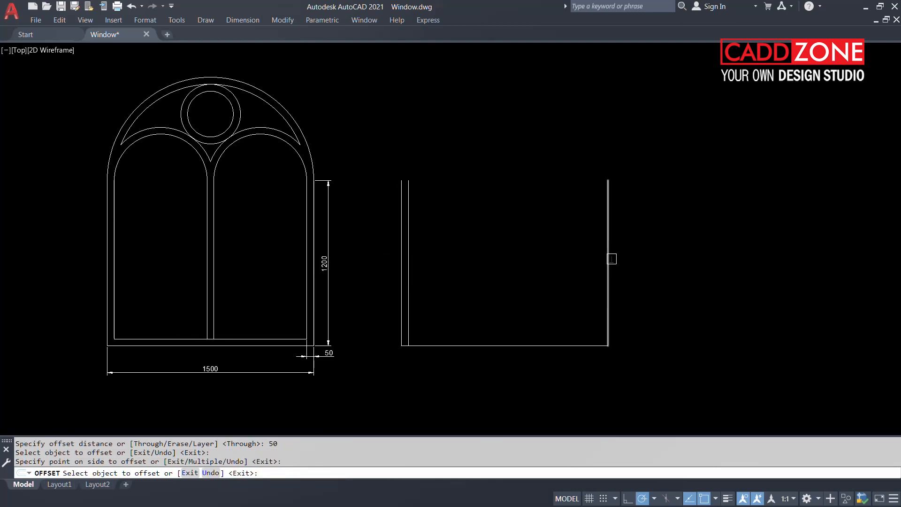
{"action": "left_click", "coordinate": [611, 258]}
{"action": "left_click", "coordinate": [474, 256]}
{"action": "left_click", "coordinate": [516, 346]}
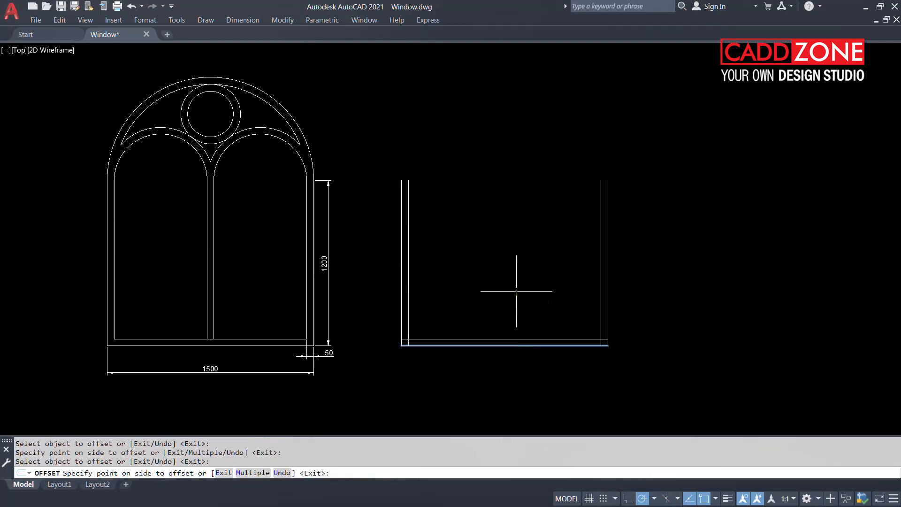
{"action": "left_click", "coordinate": [516, 291]}
{"action": "key", "text": "Return"}
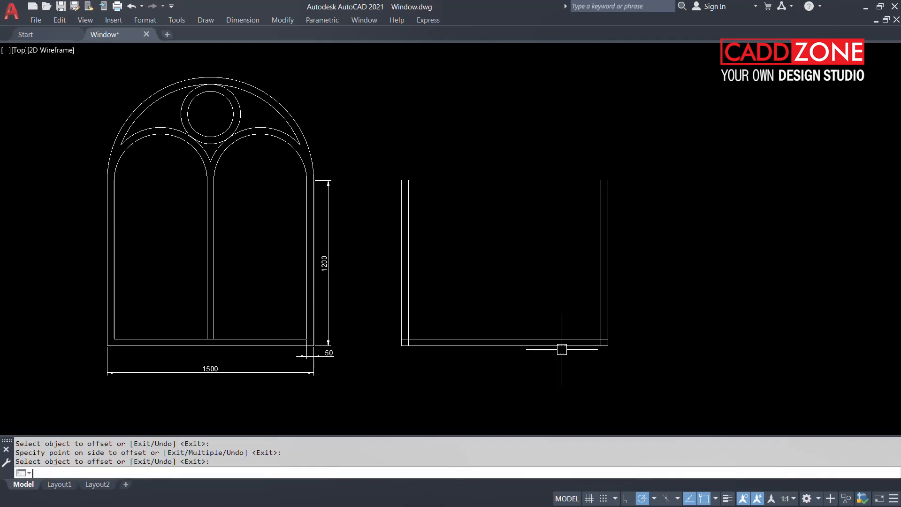
{"action": "key", "text": "Escape"}
Try trimming the overlapping offset line ends at the frame's lower-left corner, using all frame lines as cutting edges.
{"action": "scroll", "coordinate": [535, 356], "scroll_direction": "up", "scroll_amount": 4}
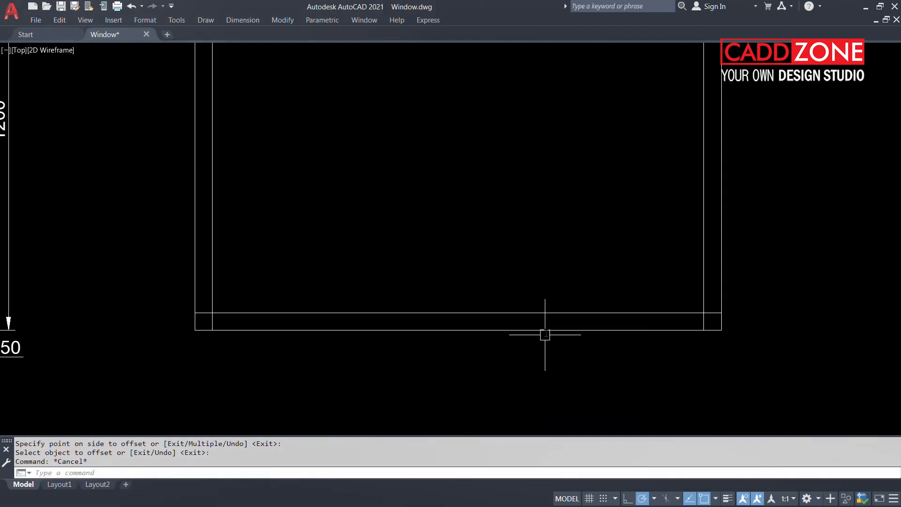
{"action": "middle_click_drag", "start_coordinate": [543, 331], "coordinate": [524, 275]}
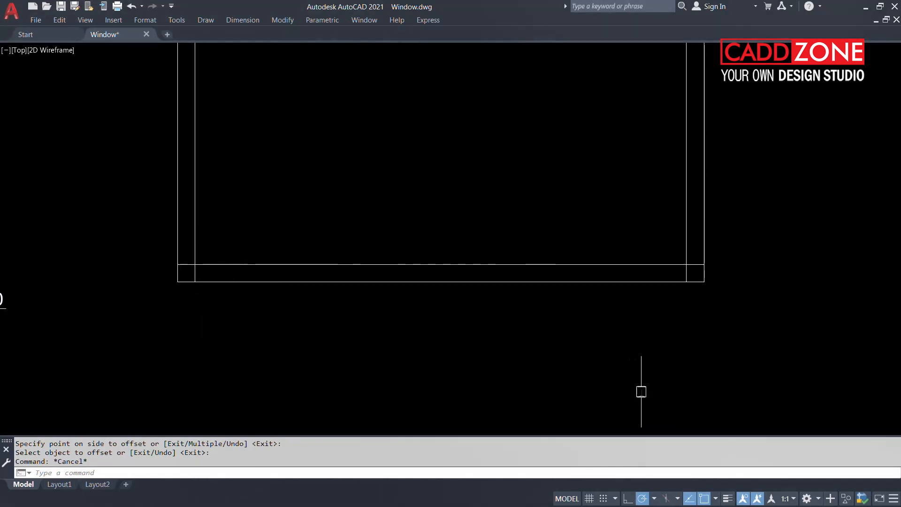
{"action": "type", "text": "t"}
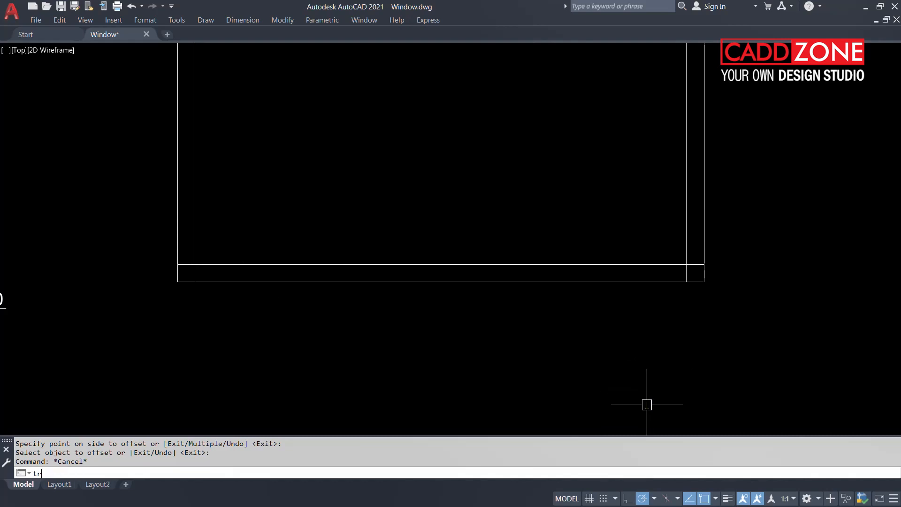
{"action": "type", "text": "r"}
{"action": "key", "text": "Return"}
{"action": "left_click", "coordinate": [764, 322]}
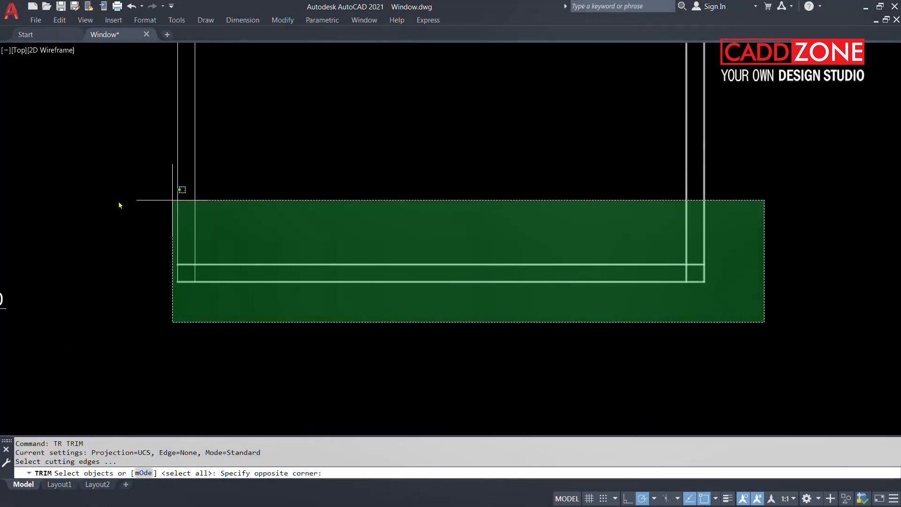
{"action": "left_click", "coordinate": [160, 197]}
{"action": "key", "text": "Return"}
{"action": "scroll", "coordinate": [193, 266], "scroll_direction": "up", "scroll_amount": 6}
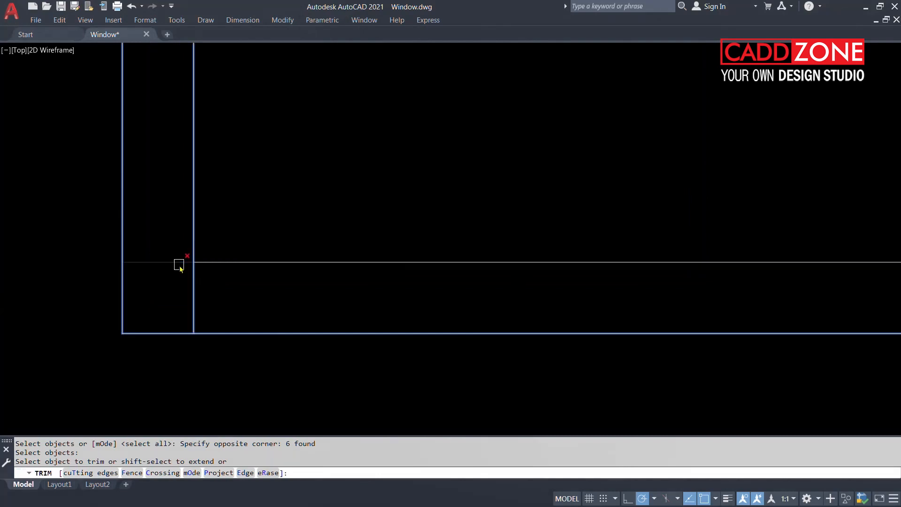
{"action": "left_click", "coordinate": [177, 262]}
{"action": "left_click", "coordinate": [193, 283]}
Try trimming the overlapping offset line ends at the frame's lower-right corner and end the Trim command.
{"action": "scroll", "coordinate": [588, 300], "scroll_direction": "down", "scroll_amount": 3}
{"action": "middle_click_drag", "start_coordinate": [588, 299], "coordinate": [0, 286]}
{"action": "left_click", "coordinate": [858, 266]}
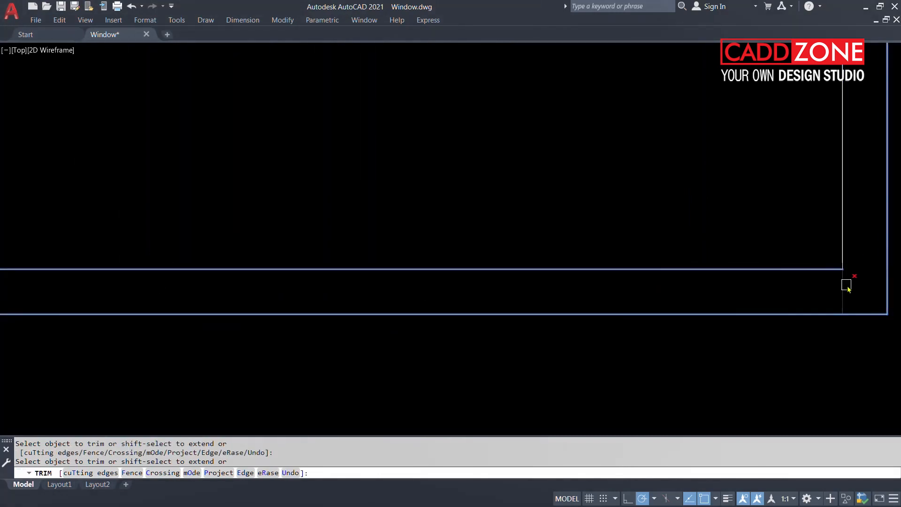
{"action": "left_click", "coordinate": [846, 285]}
{"action": "scroll", "coordinate": [698, 296], "scroll_direction": "down", "scroll_amount": 6}
{"action": "key", "text": "Escape"}
{"action": "scroll", "coordinate": [696, 301], "scroll_direction": "up", "scroll_amount": 2}
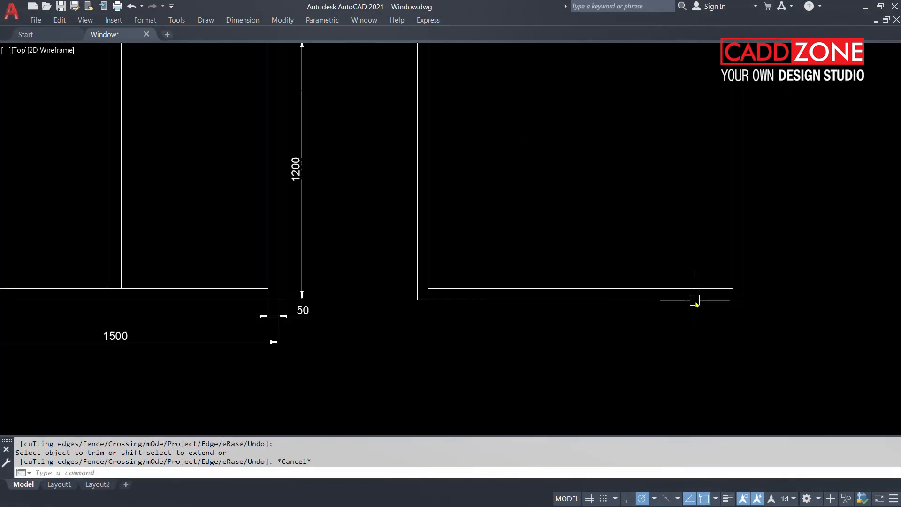
Undo the trimming of both lower frame corners.
{"action": "middle_click_drag", "start_coordinate": [694, 301], "coordinate": [554, 306]}
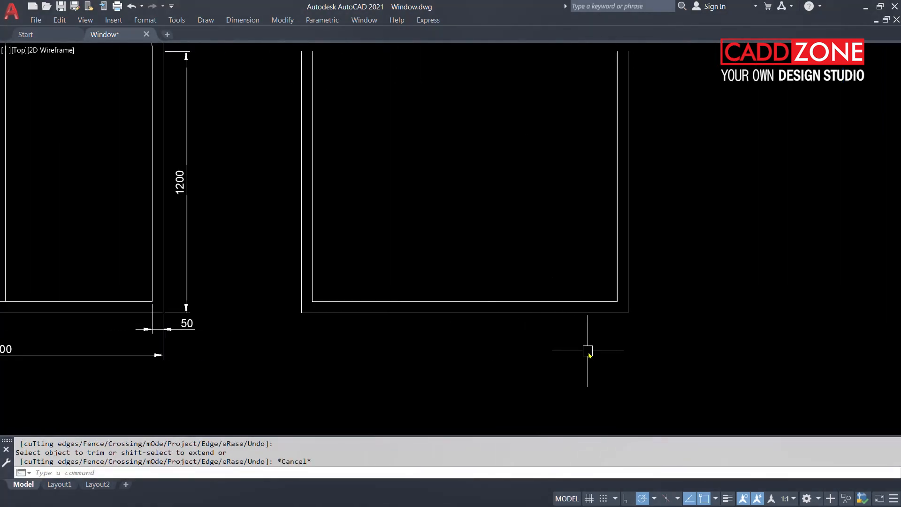
{"action": "key", "text": "ctrl+z"}
{"action": "key", "text": "ctrl+z"}
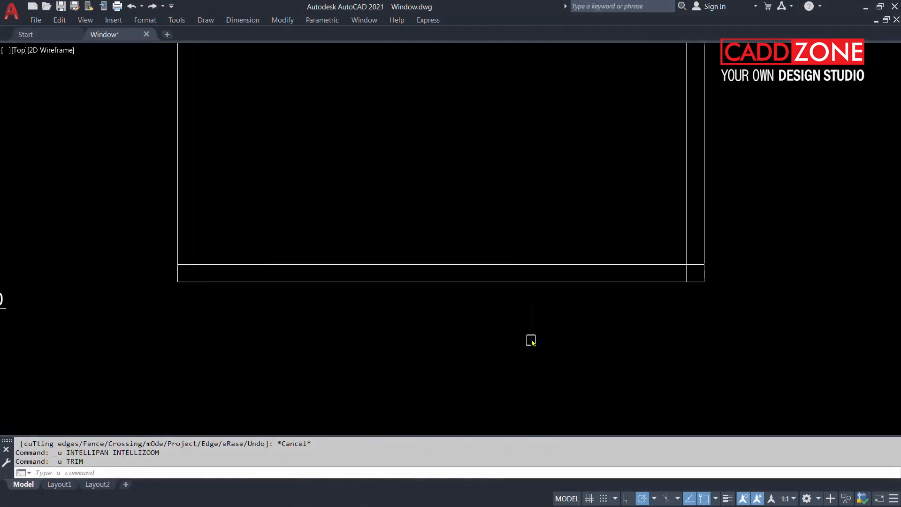
Stretch the left end of the inner bottom line and the lower end of the inner left line to their intersection.
{"action": "middle_click_drag", "start_coordinate": [532, 341], "coordinate": [517, 402]}
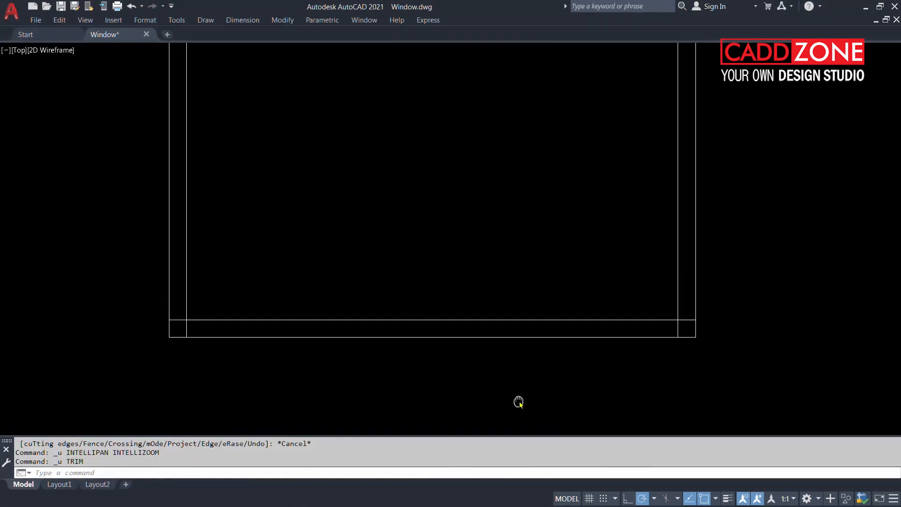
{"action": "left_click", "coordinate": [422, 321]}
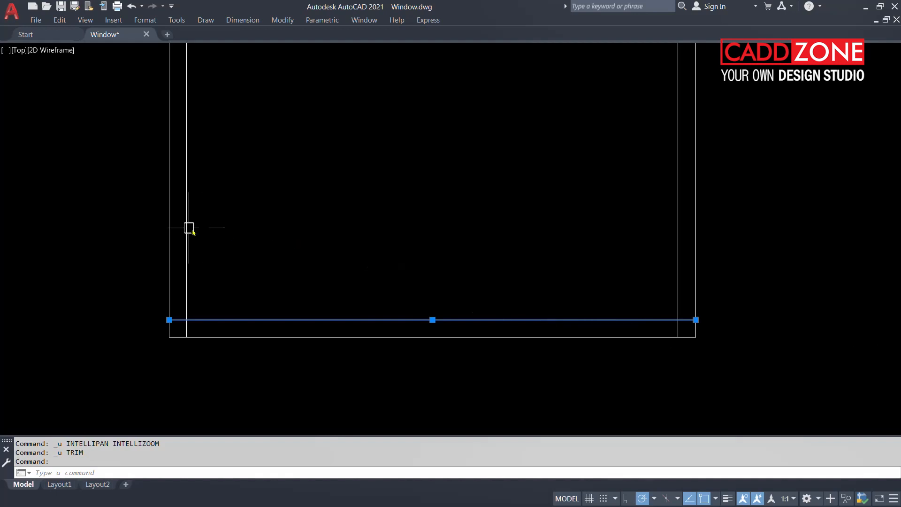
{"action": "mouse_move", "coordinate": [169, 321]}
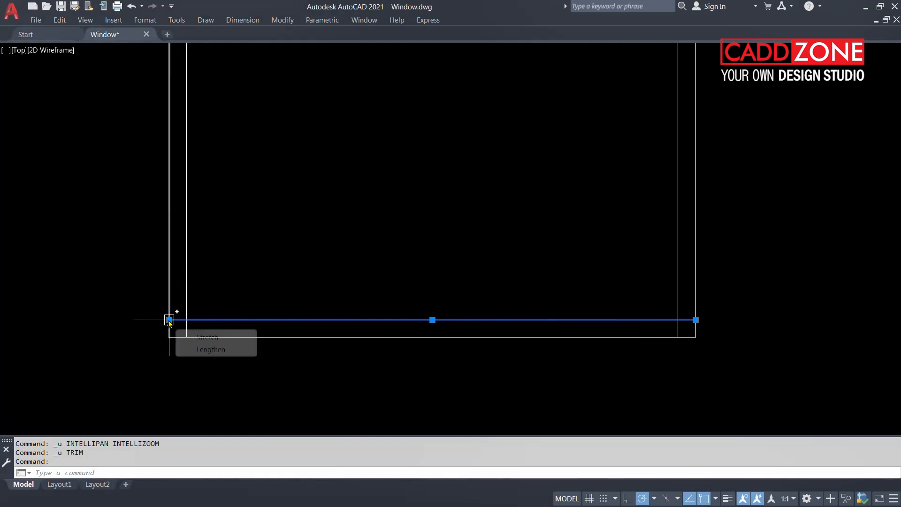
{"action": "left_click", "coordinate": [169, 320]}
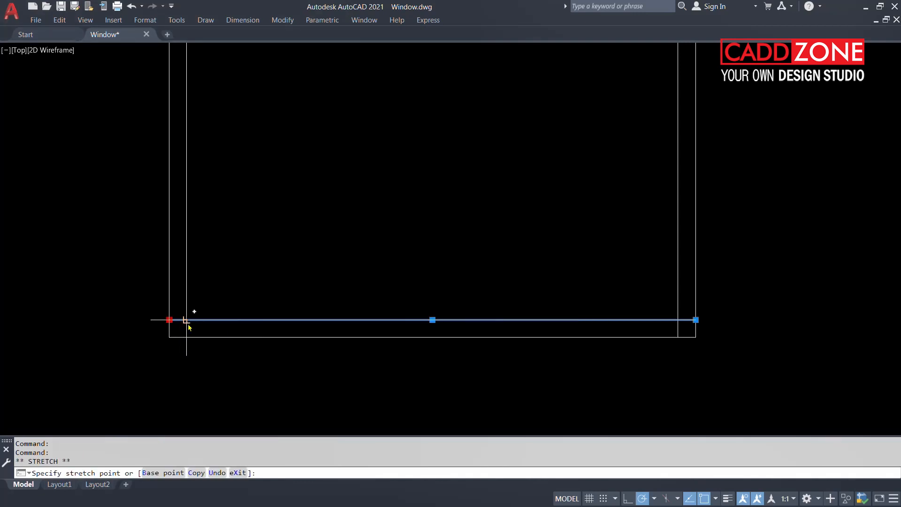
{"action": "left_click", "coordinate": [187, 320]}
{"action": "left_click", "coordinate": [188, 335]}
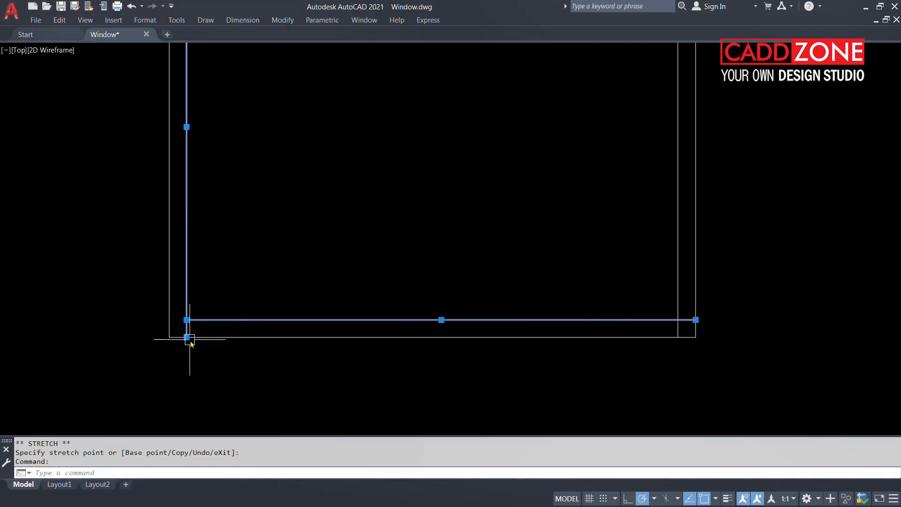
{"action": "left_click", "coordinate": [186, 337]}
{"action": "left_click", "coordinate": [187, 320]}
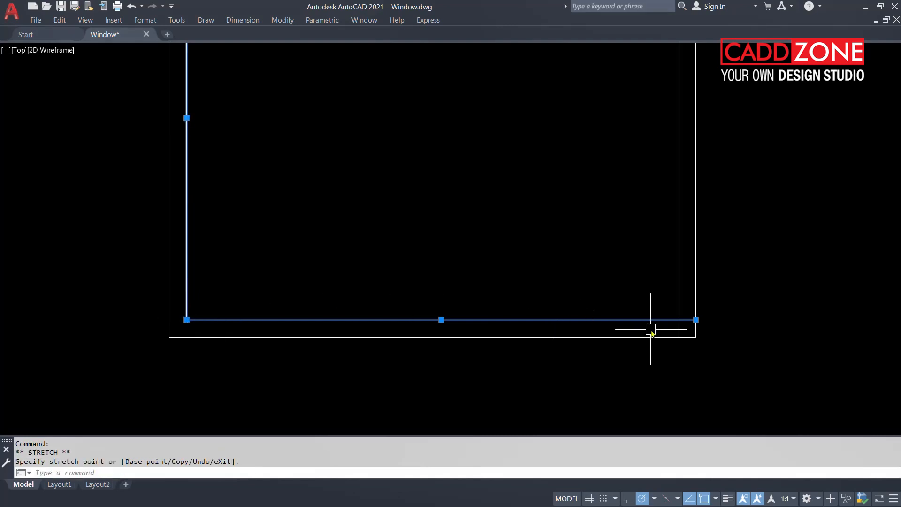
Stretch the right end of the inner bottom line and the lower end of the inner right line to their intersection, and clear the selection.
{"action": "left_click", "coordinate": [695, 319]}
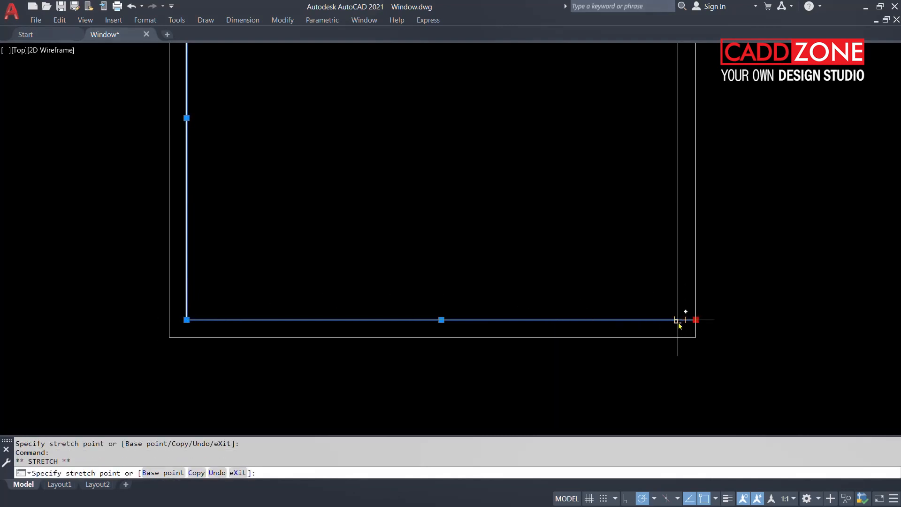
{"action": "left_click", "coordinate": [677, 320]}
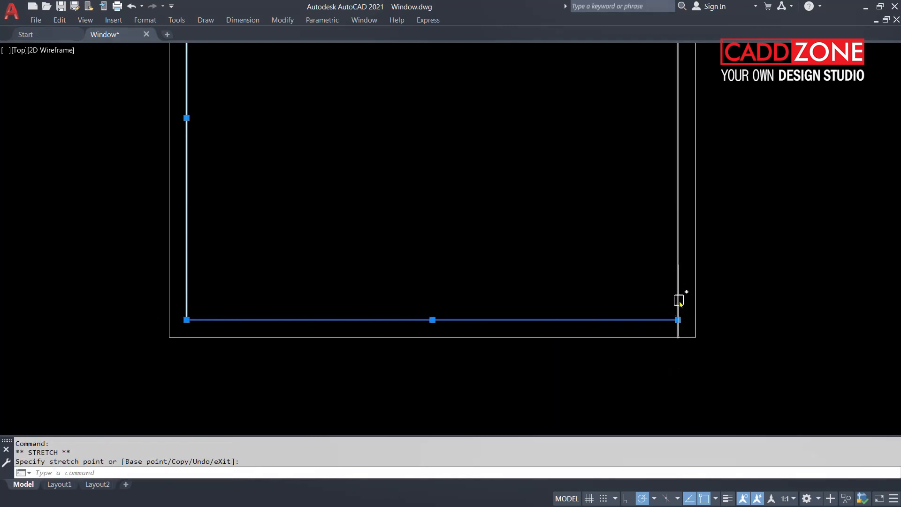
{"action": "left_click", "coordinate": [678, 337]}
{"action": "left_click", "coordinate": [678, 337]}
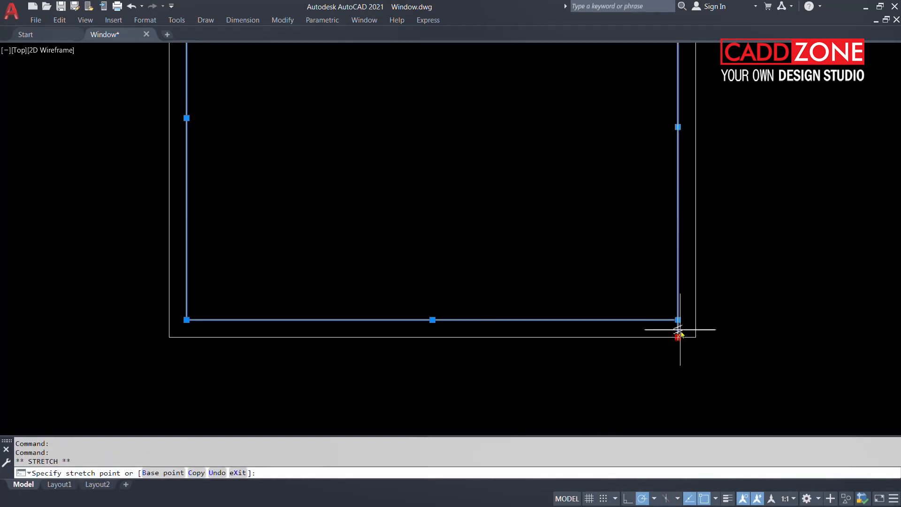
{"action": "left_click", "coordinate": [677, 319]}
{"action": "scroll", "coordinate": [531, 323], "scroll_direction": "down", "scroll_amount": 4}
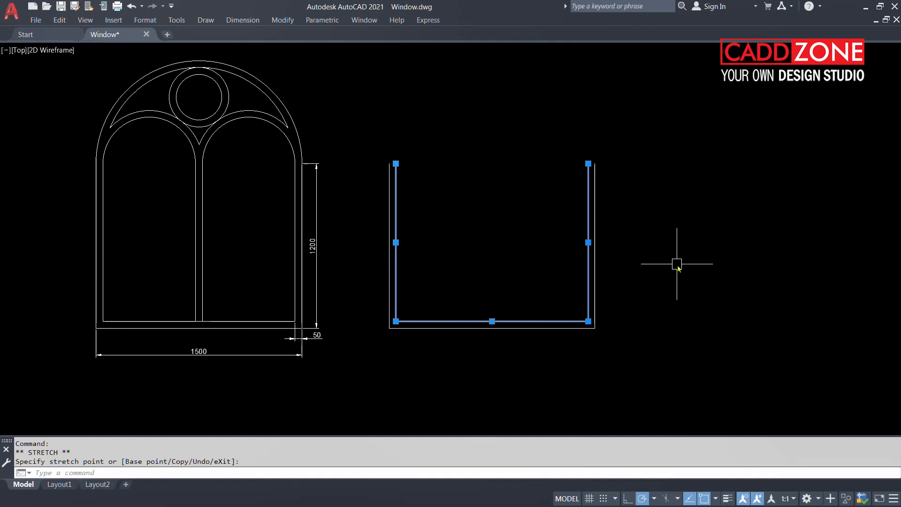
{"action": "key", "text": "Escape"}
Draw a vertical line 1150 units long upward from the midpoint of the inner bottom line.
{"action": "middle_click_drag", "start_coordinate": [662, 256], "coordinate": [607, 287]}
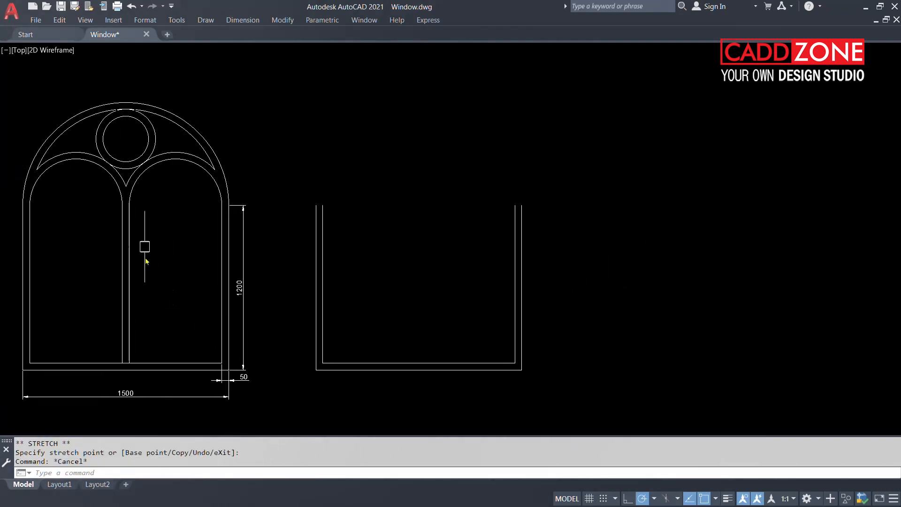
{"action": "type", "text": "1"}
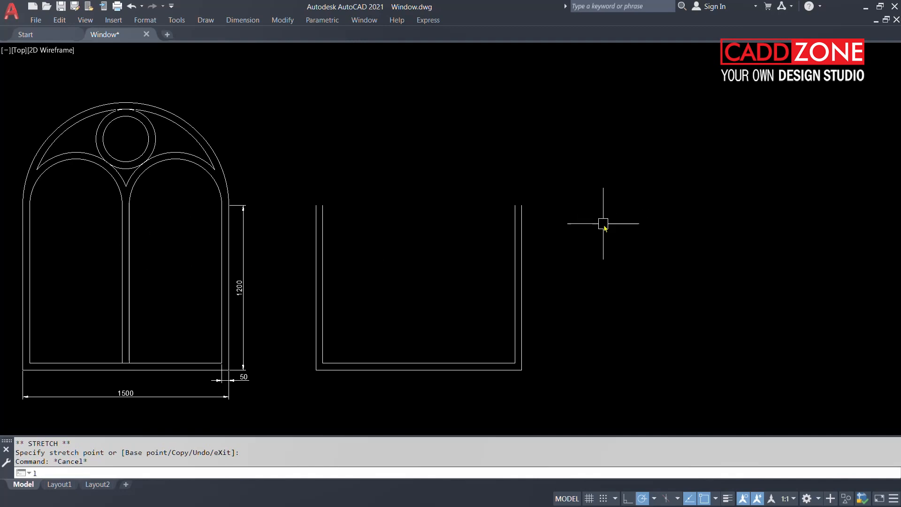
{"action": "key", "text": "Return"}
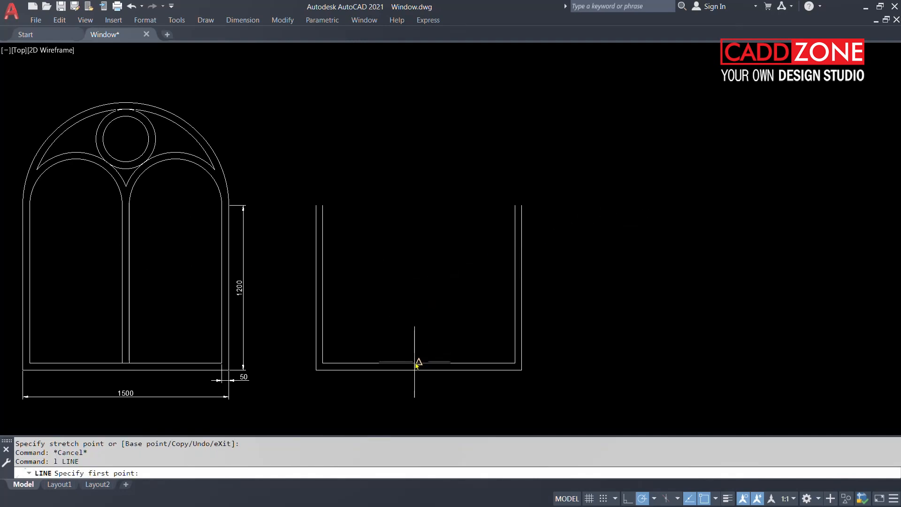
{"action": "left_click", "coordinate": [419, 362]}
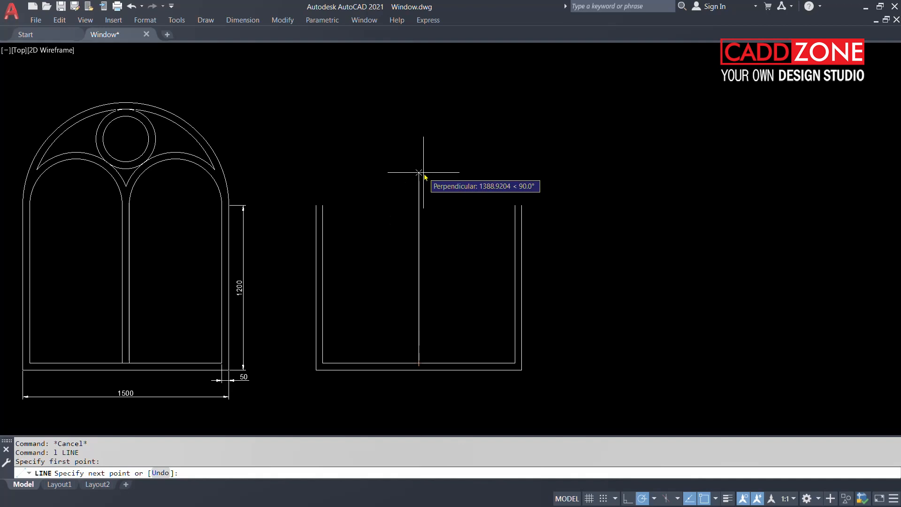
{"action": "type", "text": "1150"}
{"action": "key", "text": "Return"}
{"action": "key", "text": "Escape"}
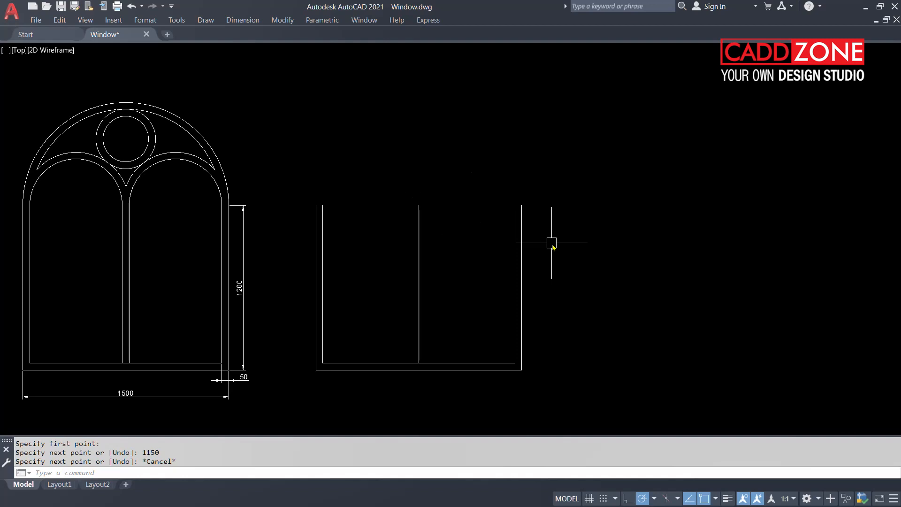
Offset the vertical centre line by 25 units to both sides and end the Offset command.
{"action": "type", "text": "O"}
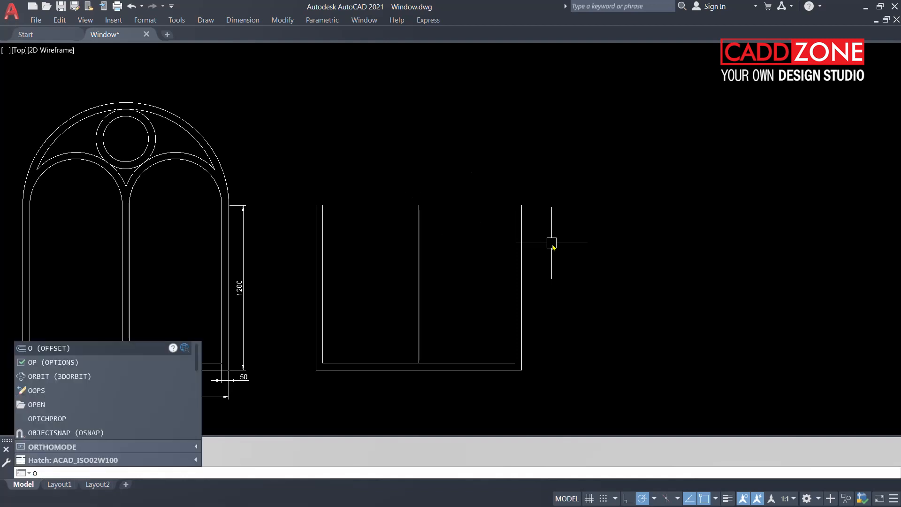
{"action": "key", "text": "Return"}
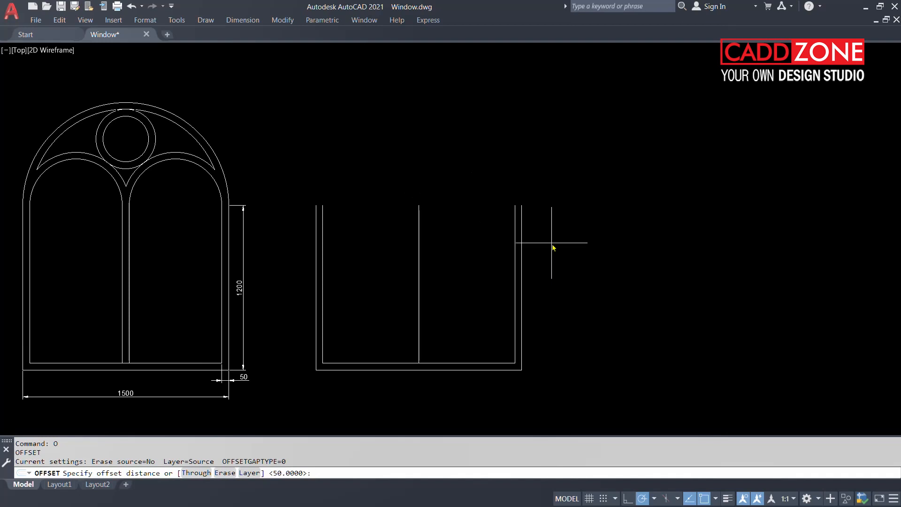
{"action": "type", "text": "25"}
{"action": "key", "text": "Return"}
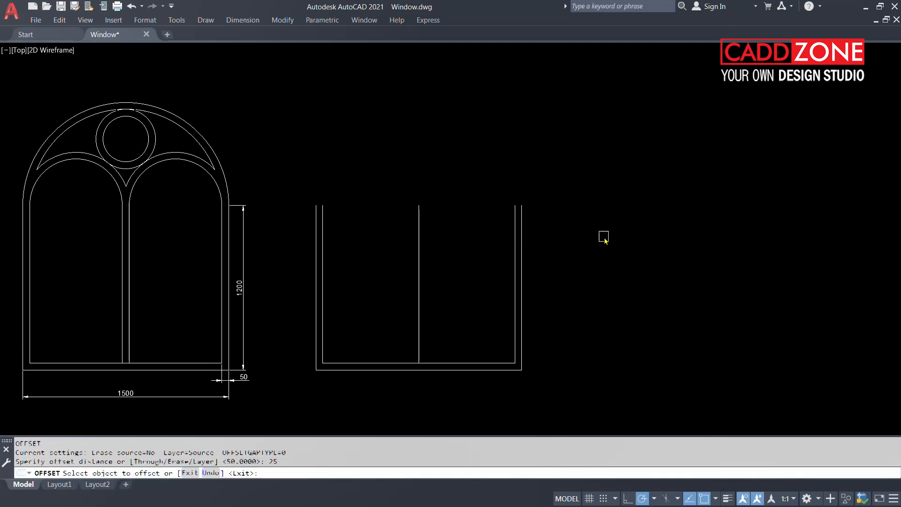
{"action": "left_click", "coordinate": [419, 289]}
{"action": "left_click", "coordinate": [337, 286]}
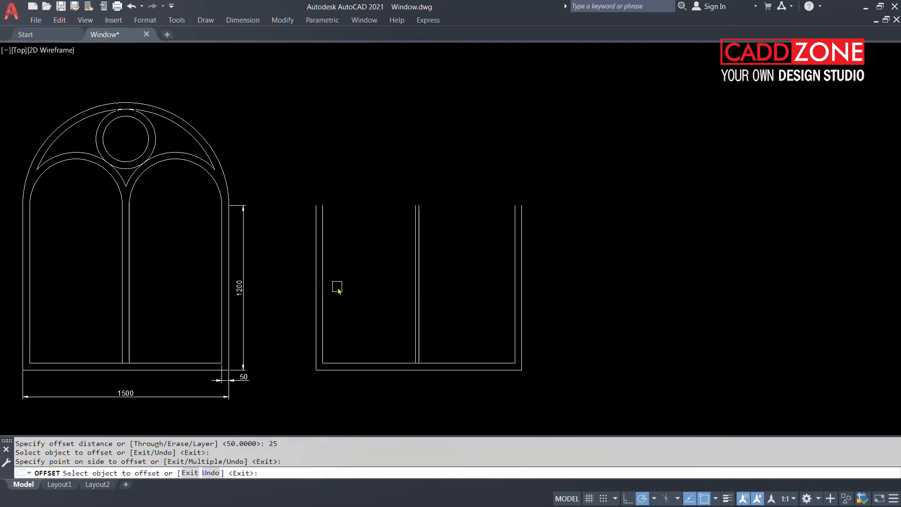
{"action": "left_click", "coordinate": [420, 288]}
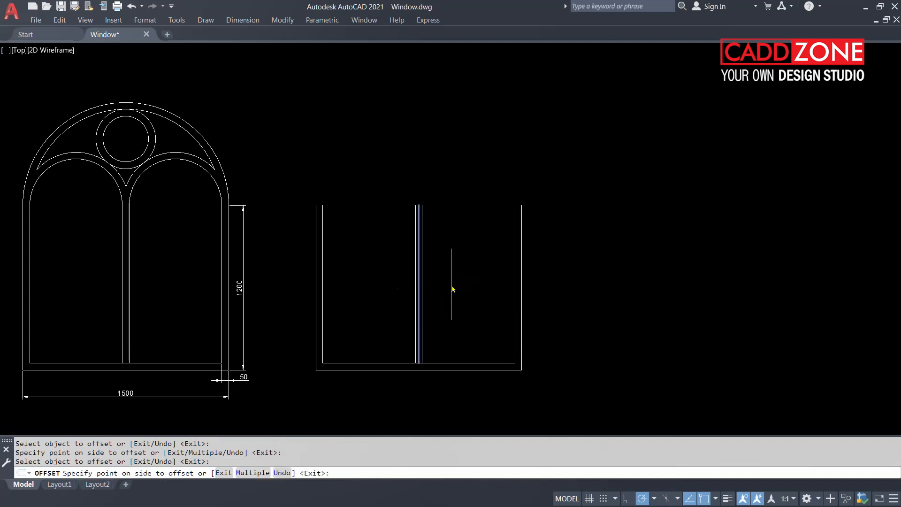
{"action": "left_click", "coordinate": [453, 289]}
{"action": "scroll", "coordinate": [414, 303], "scroll_direction": "up", "scroll_amount": 5}
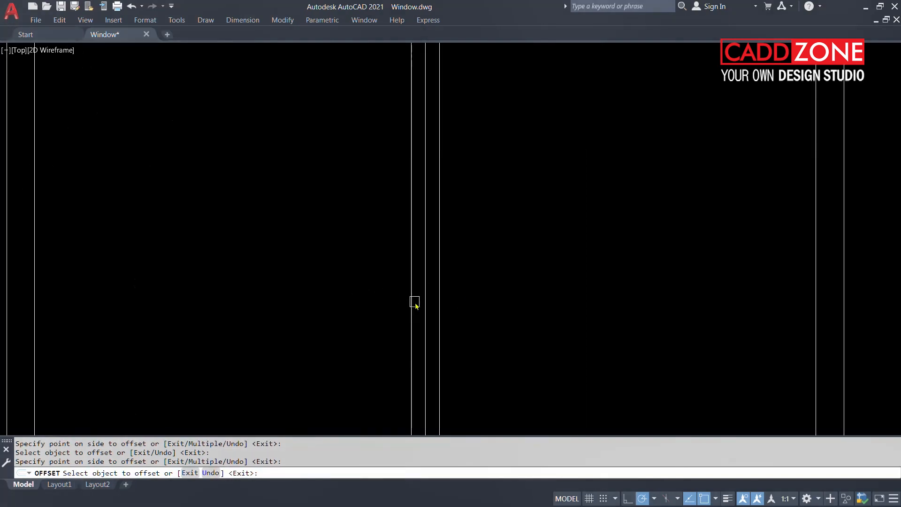
{"action": "key", "text": "Escape"}
Erase the original centre line between the two offset mullion lines.
{"action": "type", "text": "e"}
{"action": "key", "text": "Return"}
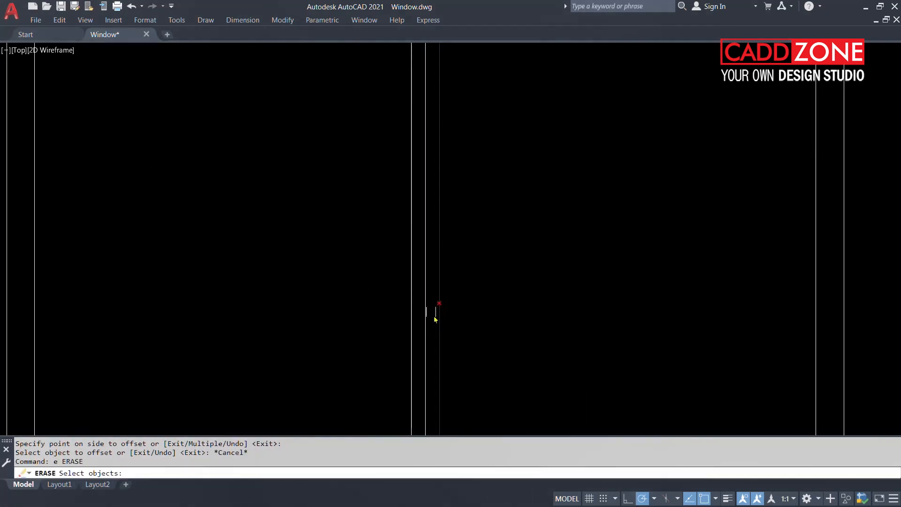
{"action": "left_click", "coordinate": [426, 305]}
{"action": "key", "text": "Return"}
{"action": "scroll", "coordinate": [557, 291], "scroll_direction": "down", "scroll_amount": 6}
{"action": "mouse_move", "coordinate": [557, 291]}
{"action": "middle_mouse_down"}
{"action": "mouse_move", "coordinate": [466, 323]}
{"action": "mouse_move", "coordinate": [466, 299]}
{"action": "middle_mouse_up"}
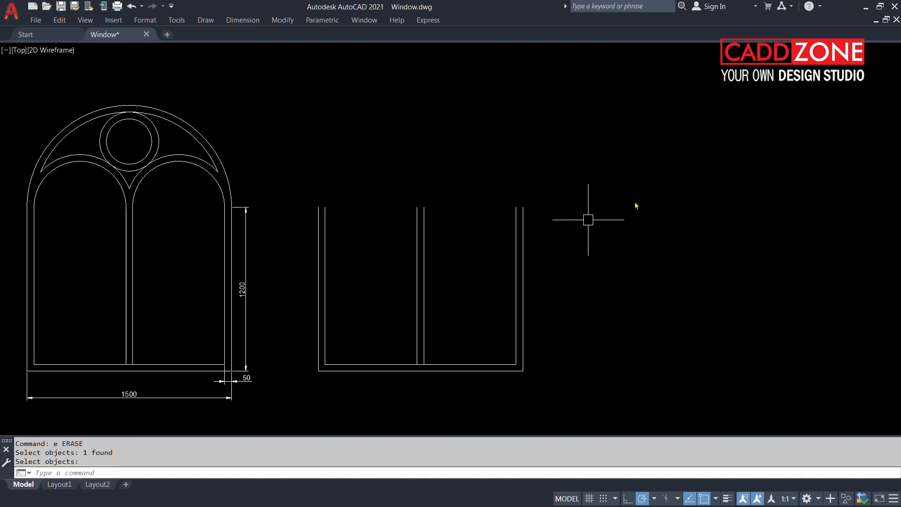
Highlight the two small inner arches and the large outer arch of the reference drawing to examine them, and clear the selection.
{"action": "mouse_move", "coordinate": [199, 144]}
{"action": "middle_mouse_down"}
{"action": "mouse_move", "coordinate": [339, 156]}
{"action": "mouse_move", "coordinate": [312, 150]}
{"action": "middle_mouse_up"}
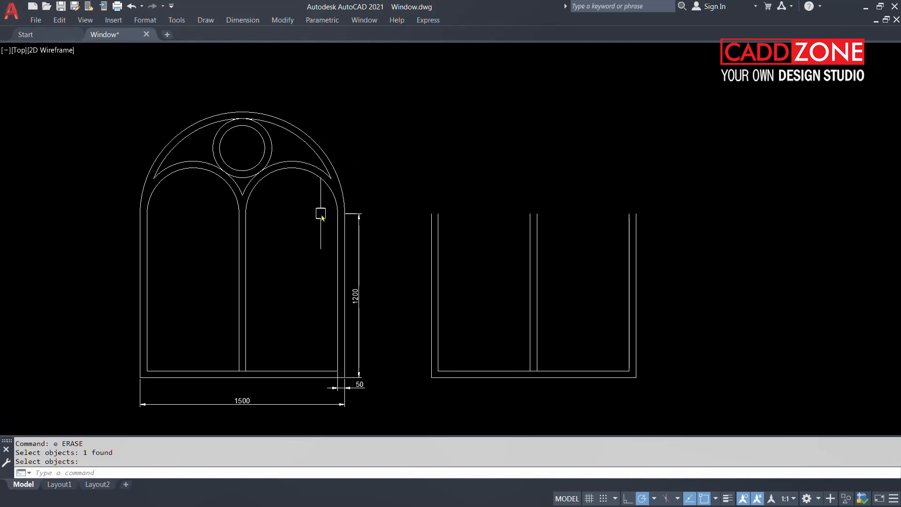
{"action": "key", "text": "Escape"}
{"action": "left_click", "coordinate": [281, 174]}
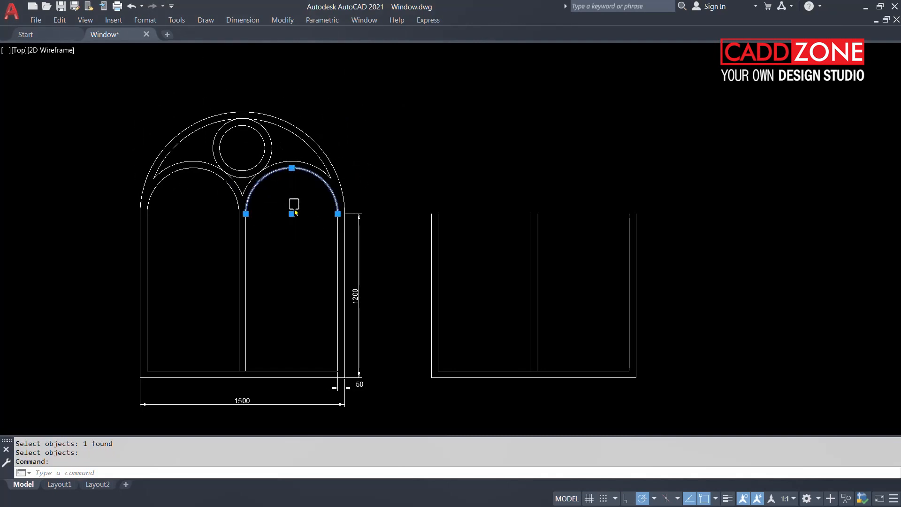
{"action": "left_click", "coordinate": [186, 170]}
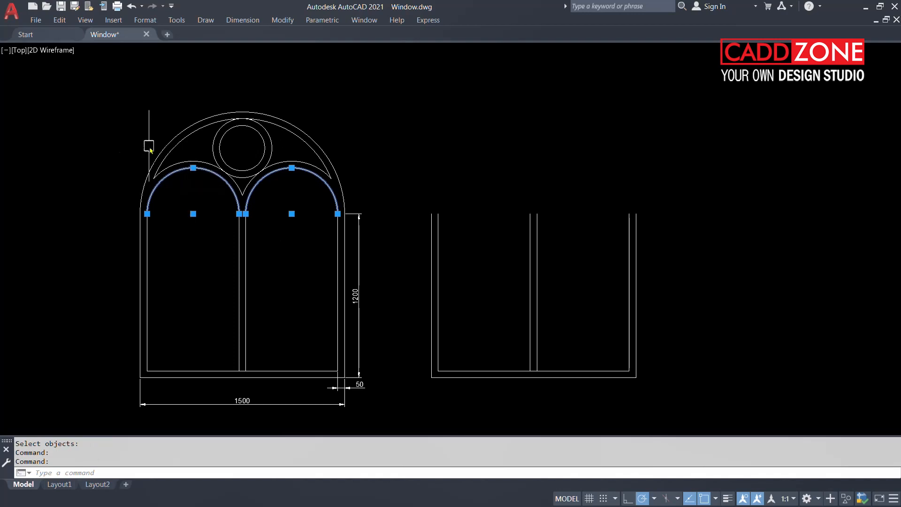
{"action": "left_click", "coordinate": [196, 121]}
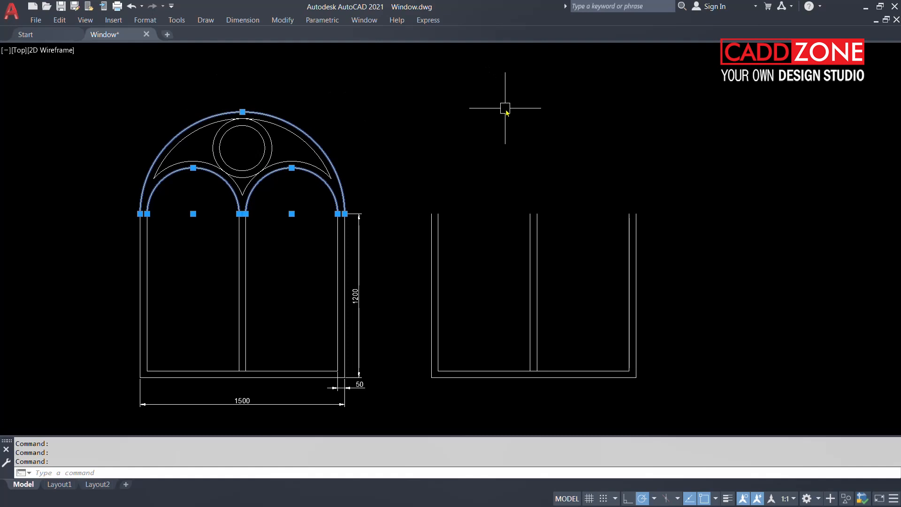
{"action": "key", "text": "Escape"}
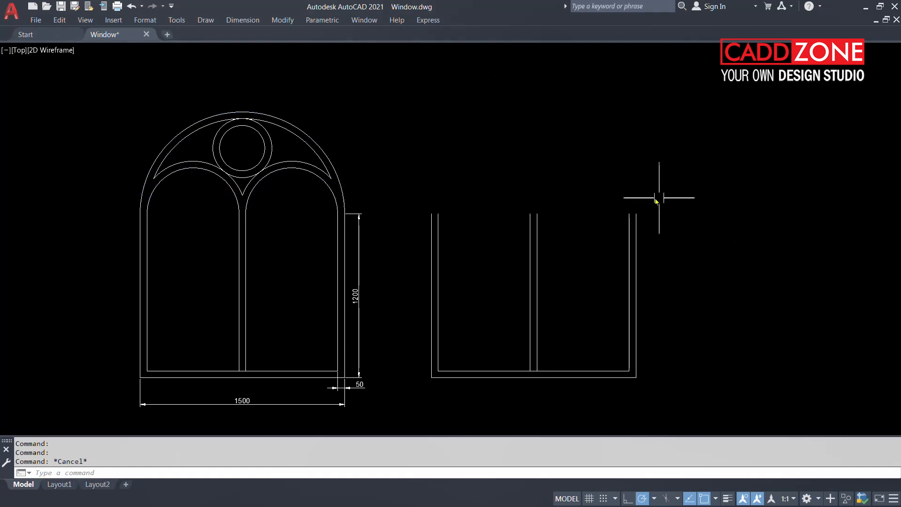
Draw a horizontal line joining the upper ends of the mullion's right line and the inner right frame line.
{"action": "scroll", "coordinate": [649, 195], "scroll_direction": "up", "scroll_amount": 2}
{"action": "middle_click_drag", "start_coordinate": [512, 199], "coordinate": [485, 193]}
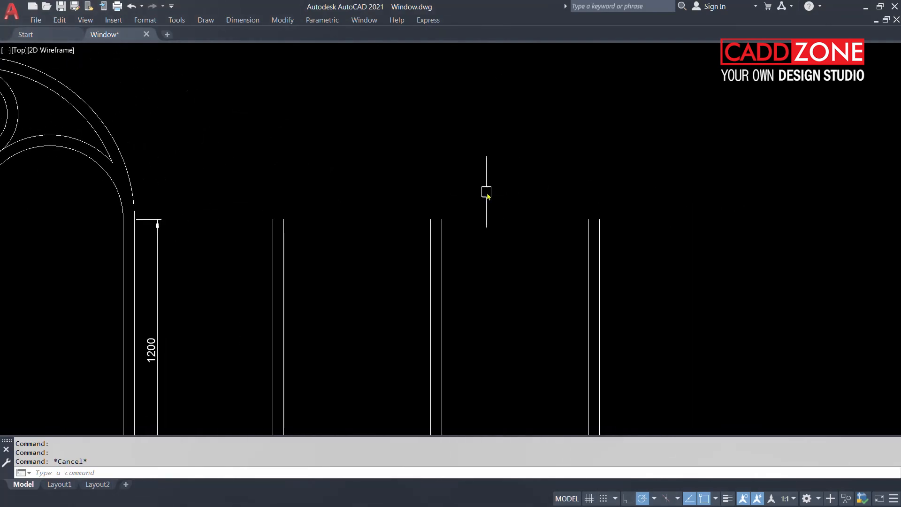
{"action": "scroll", "coordinate": [492, 194], "scroll_direction": "down", "scroll_amount": 2}
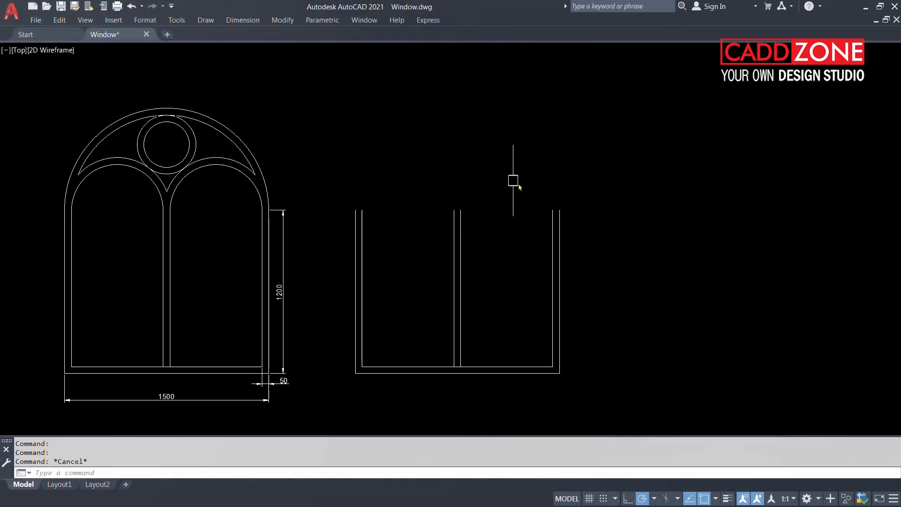
{"action": "type", "text": "l"}
{"action": "key", "text": "Return"}
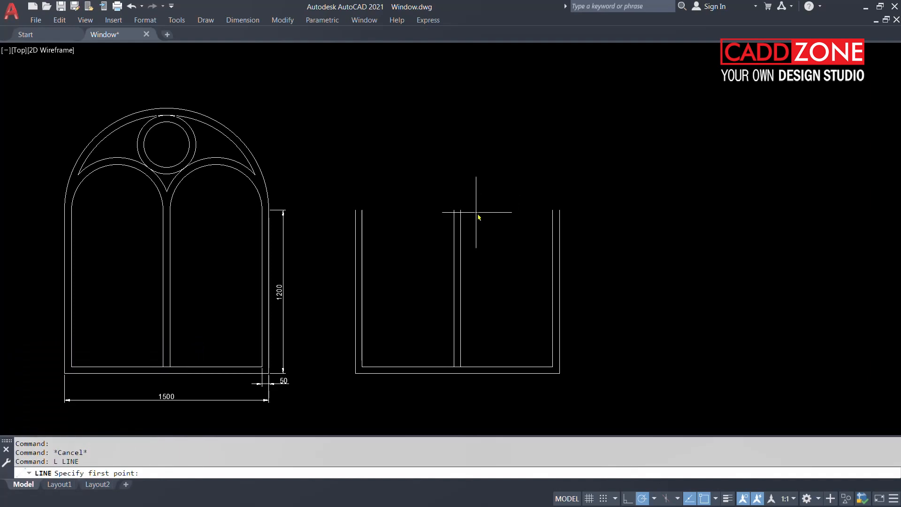
{"action": "left_click", "coordinate": [460, 209]}
{"action": "left_click", "coordinate": [553, 209]}
{"action": "key", "text": "Escape"}
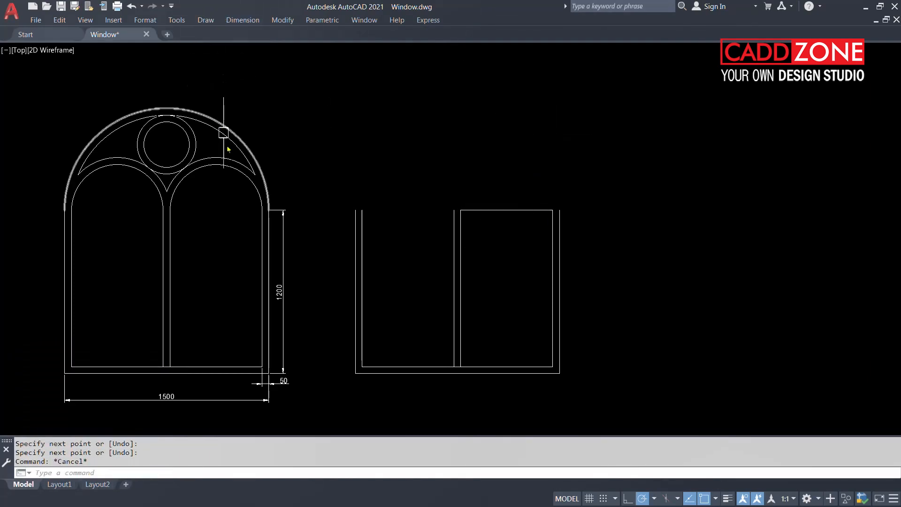
Draw a centre-radius circle at the midpoint of the horizontal line, with its radius reaching the upper end of the inner right frame line.
{"action": "left_click", "coordinate": [208, 22]}
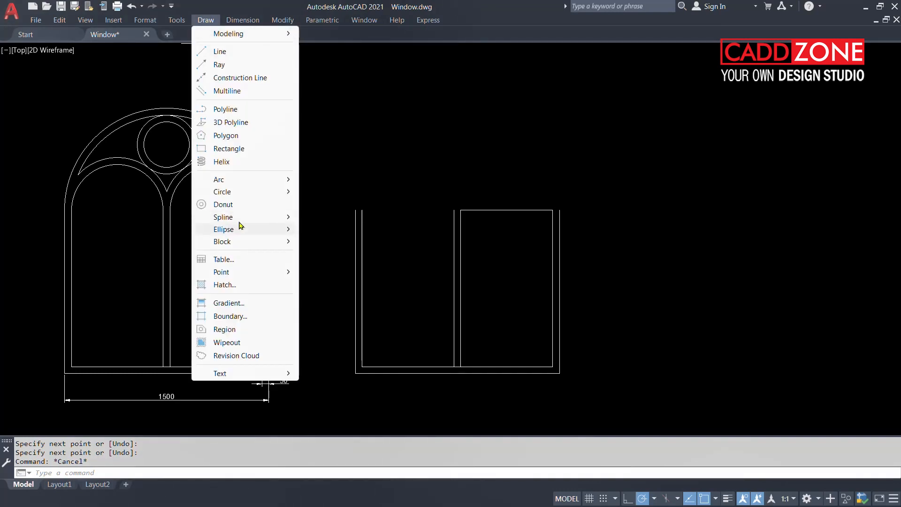
{"action": "mouse_move", "coordinate": [276, 197]}
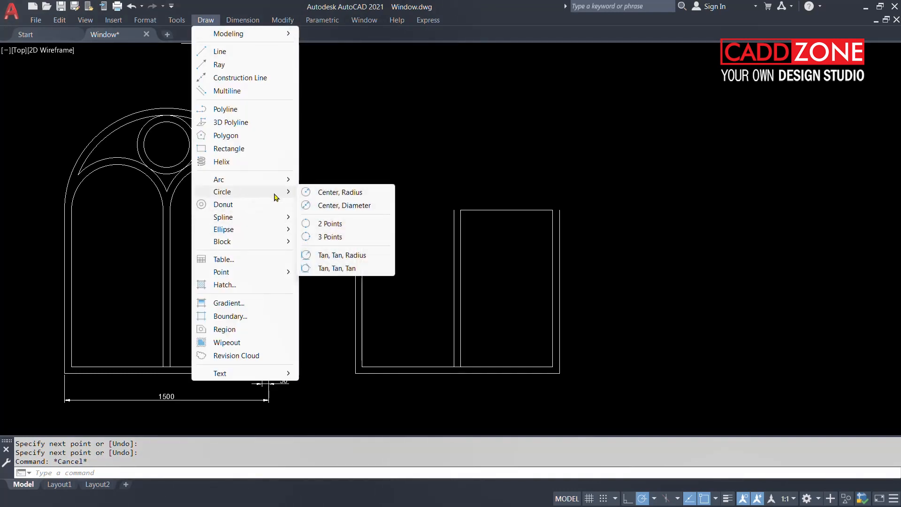
{"action": "left_click", "coordinate": [344, 197]}
{"action": "left_click", "coordinate": [506, 210]}
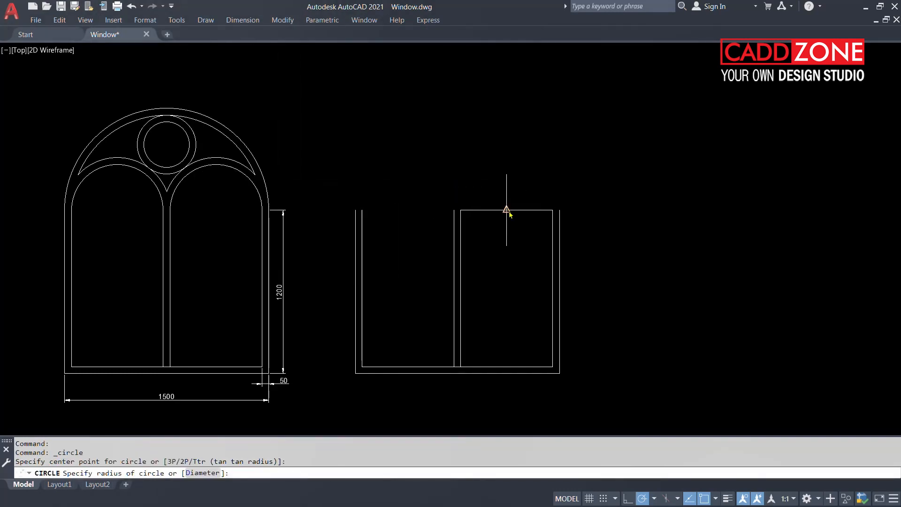
{"action": "left_click", "coordinate": [552, 210]}
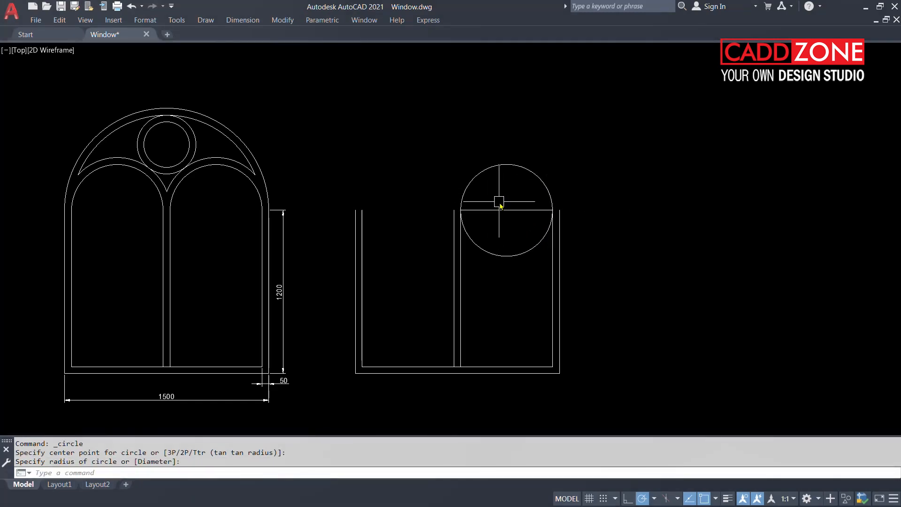
Undo the circle and the horizontal line across the right opening.
{"action": "key", "text": "ctrl+z"}
{"action": "key", "text": "ctrl+z"}
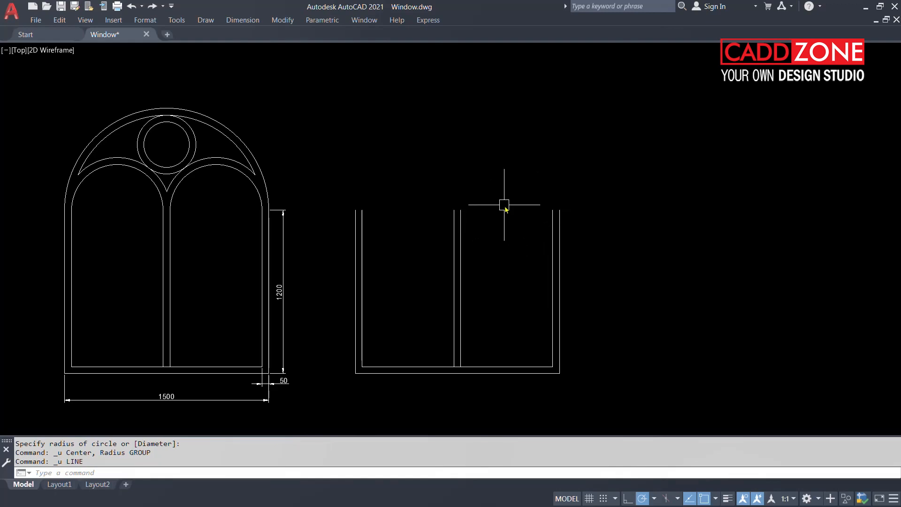
Draw a two-point circle between the upper ends of the mullion's right line and the inner right frame line, and undo it.
{"action": "left_click", "coordinate": [205, 20]}
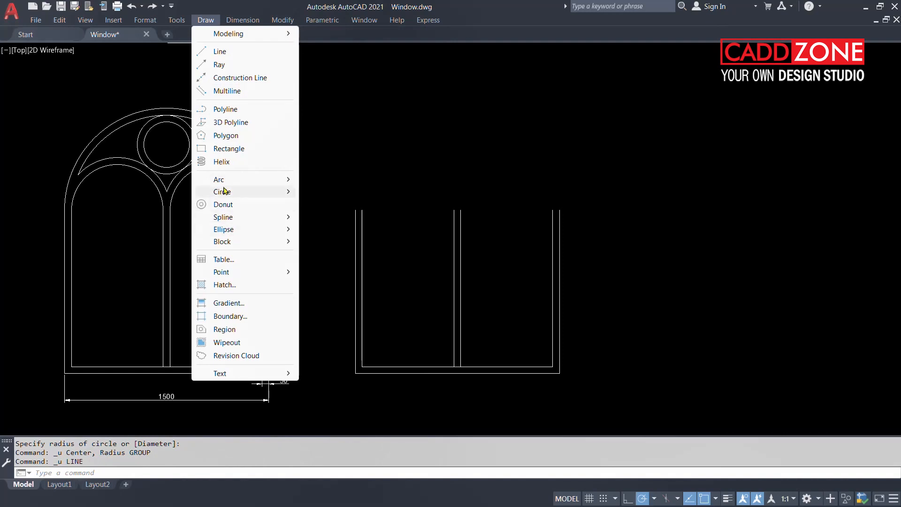
{"action": "mouse_move", "coordinate": [236, 193]}
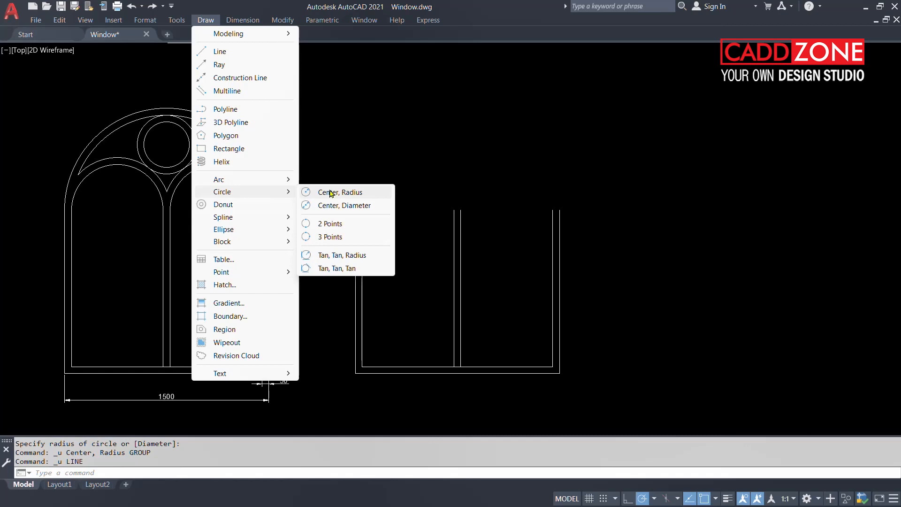
{"action": "left_click", "coordinate": [327, 225]}
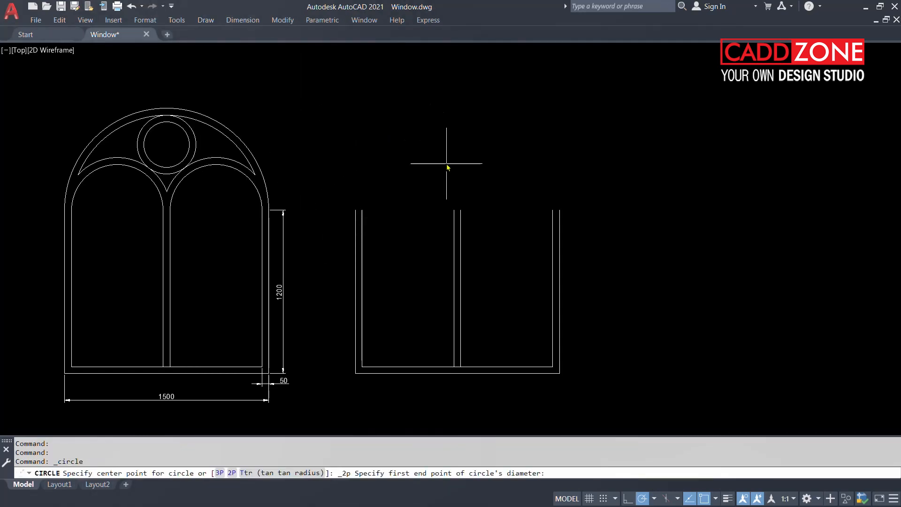
{"action": "left_click", "coordinate": [461, 210]}
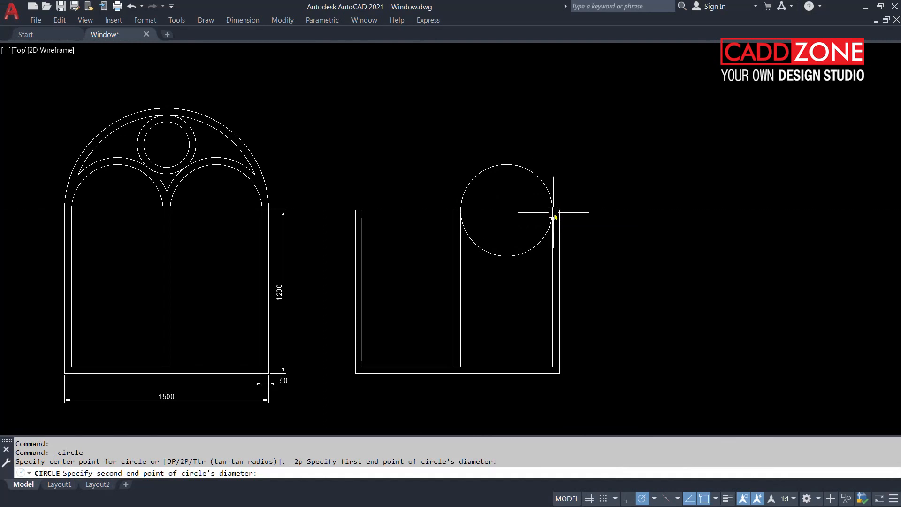
{"action": "left_click", "coordinate": [552, 210]}
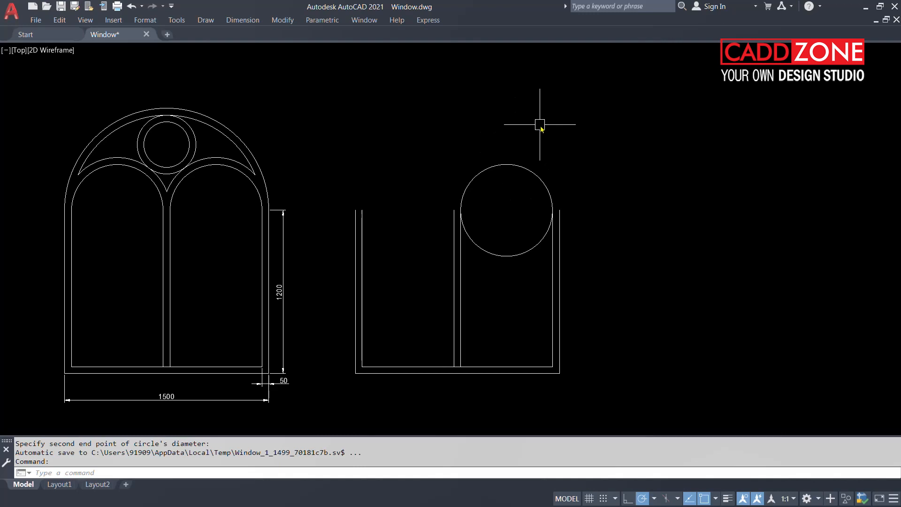
{"action": "key", "text": "ctrl+z"}
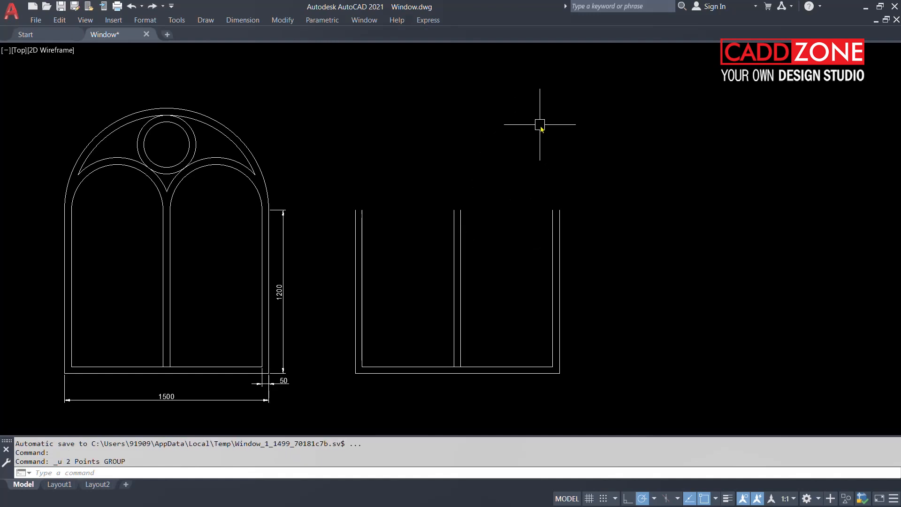
{"action": "key", "text": "Escape"}
Draw a two-point circle spanning the right opening, from the mullion's right line upper end to the inner right frame line's upper end.
{"action": "type", "text": "c"}
{"action": "key", "text": "Return"}
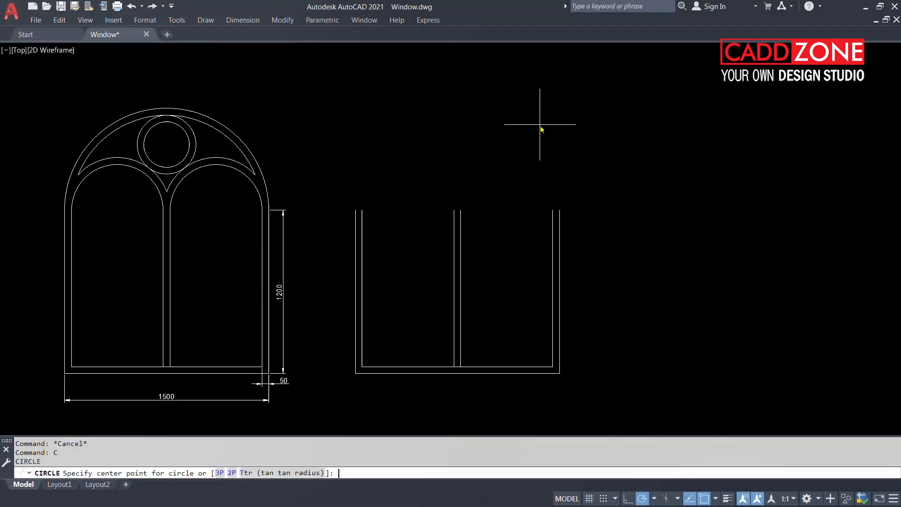
{"action": "type", "text": "2p"}
{"action": "key", "text": "Return"}
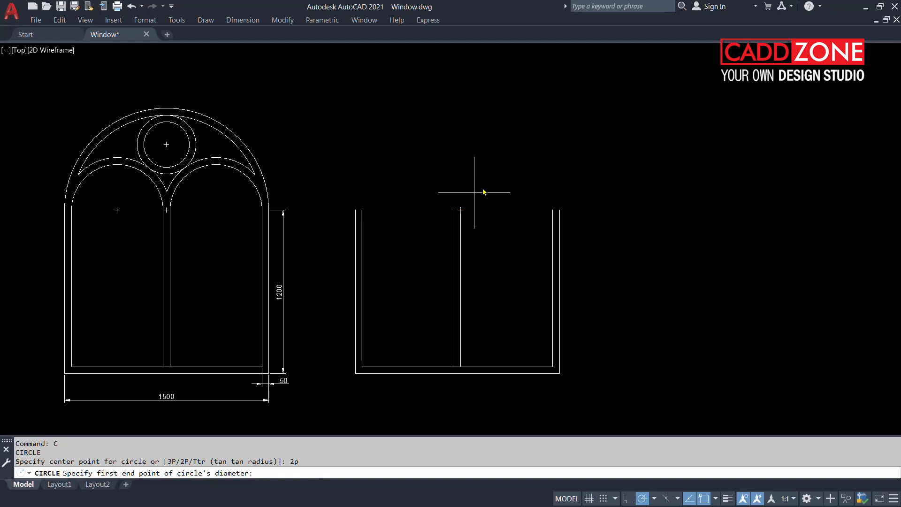
{"action": "left_click", "coordinate": [464, 212]}
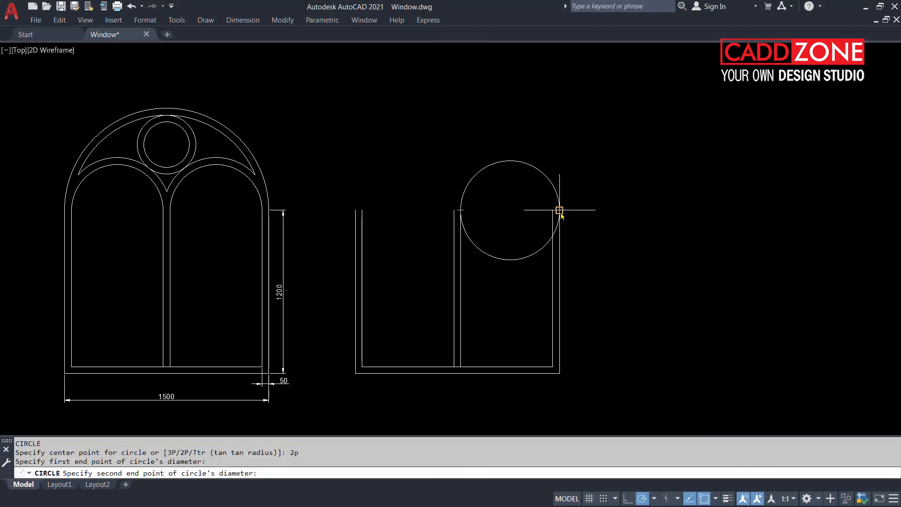
{"action": "left_click", "coordinate": [553, 210]}
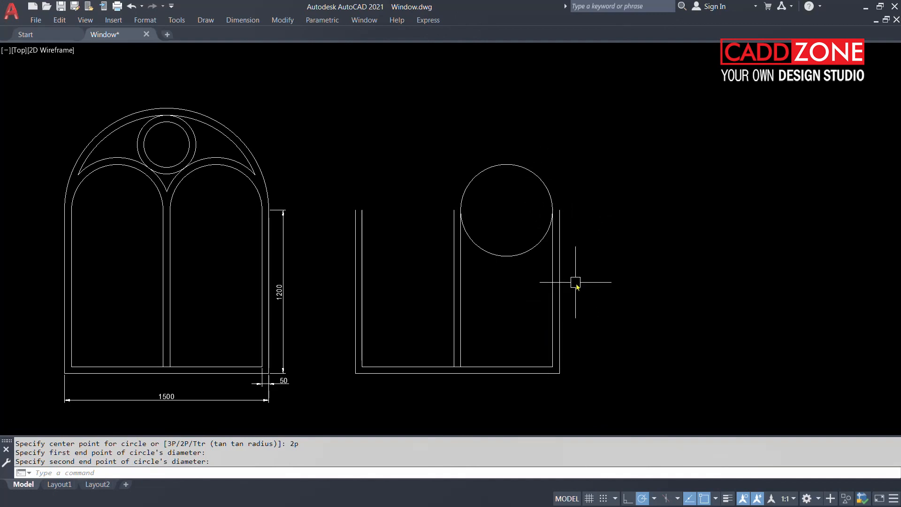
Draw a two-point circle spanning the left opening, from the inner left frame line's upper end to the mullion's left line upper end.
{"action": "key", "text": "Return"}
{"action": "type", "text": "2p"}
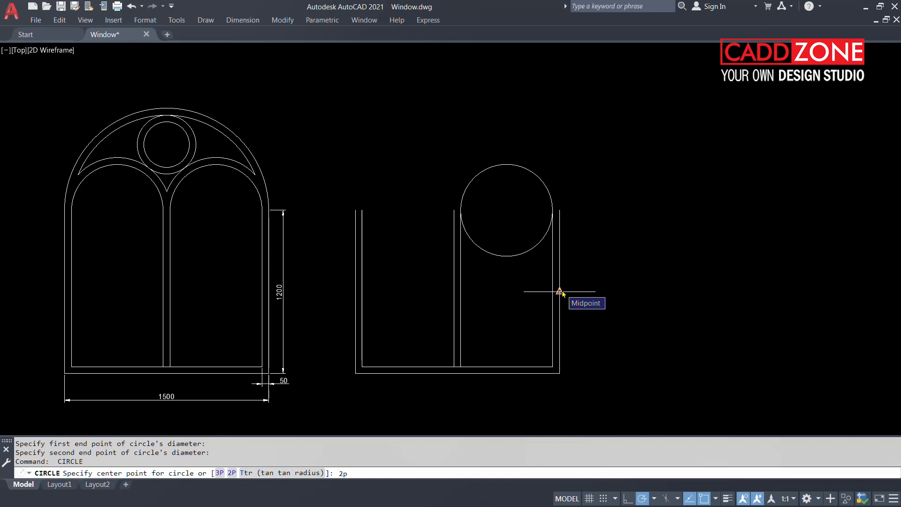
{"action": "key", "text": "Return"}
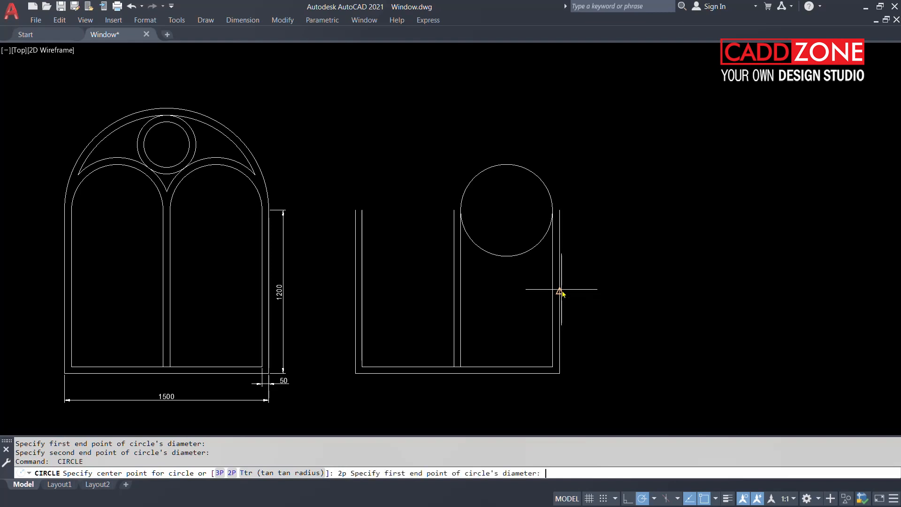
{"action": "left_click", "coordinate": [361, 209]}
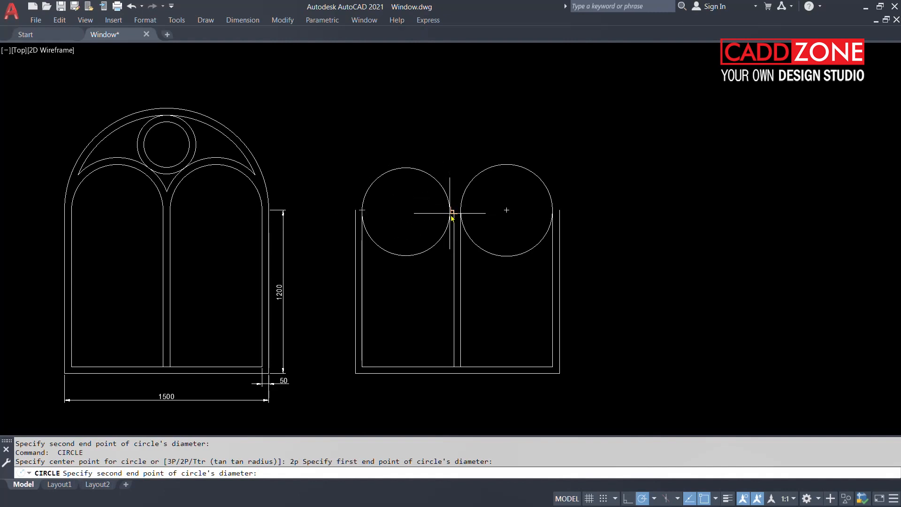
{"action": "left_click", "coordinate": [454, 209]}
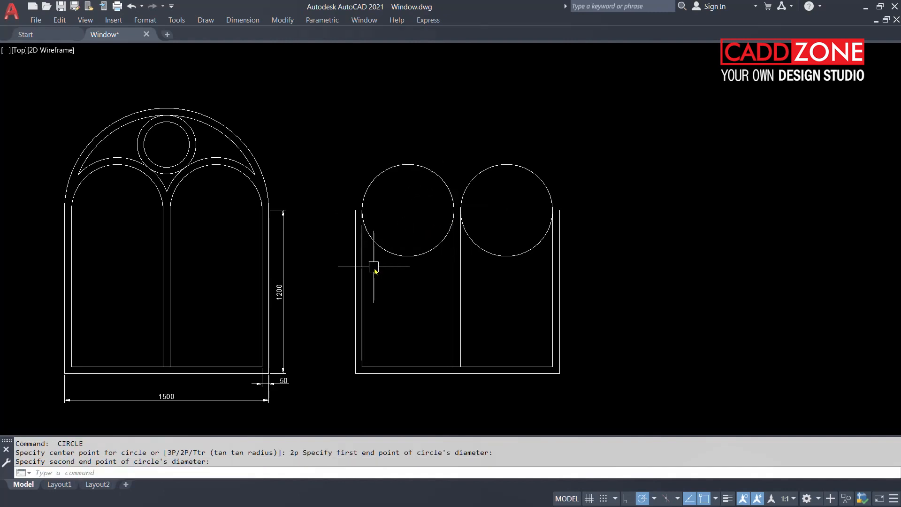
Draw a large two-point circle between the upper ends of the outer left and outer right frame lines.
{"action": "key", "text": "Return"}
{"action": "type", "text": "2p"}
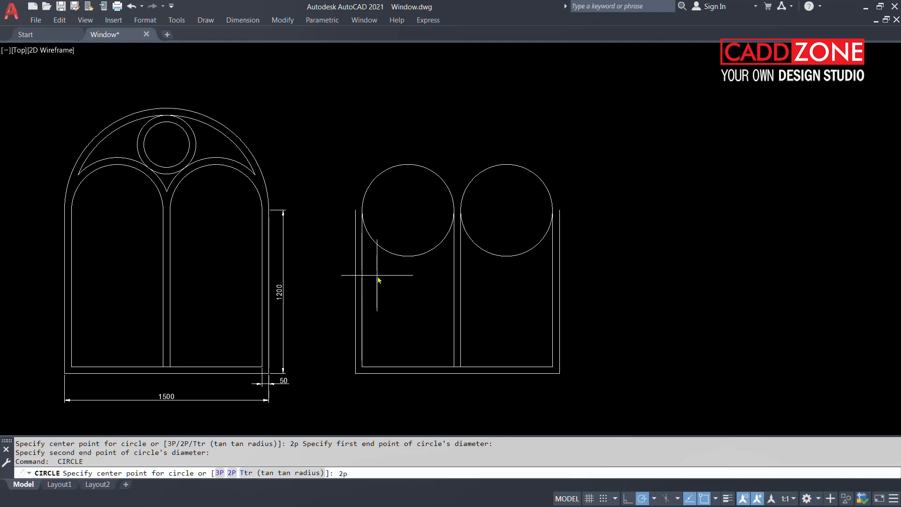
{"action": "key", "text": "Return"}
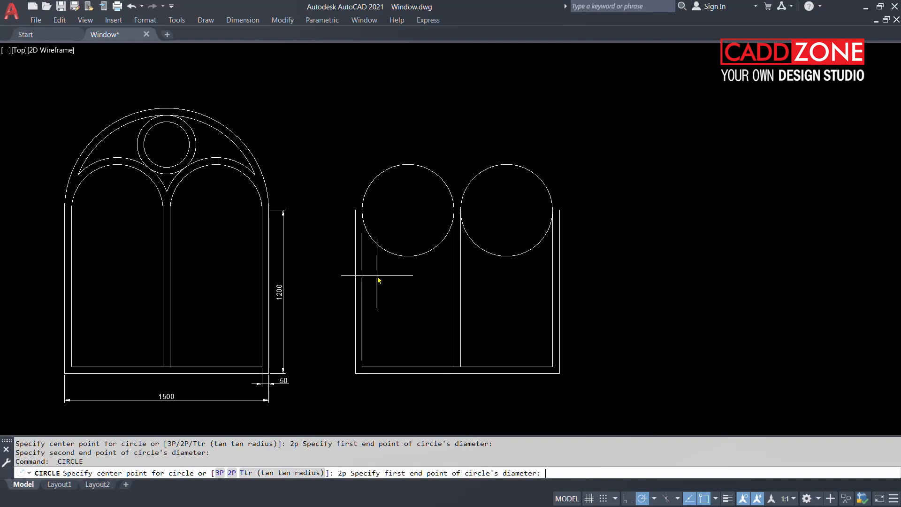
{"action": "left_click", "coordinate": [355, 210]}
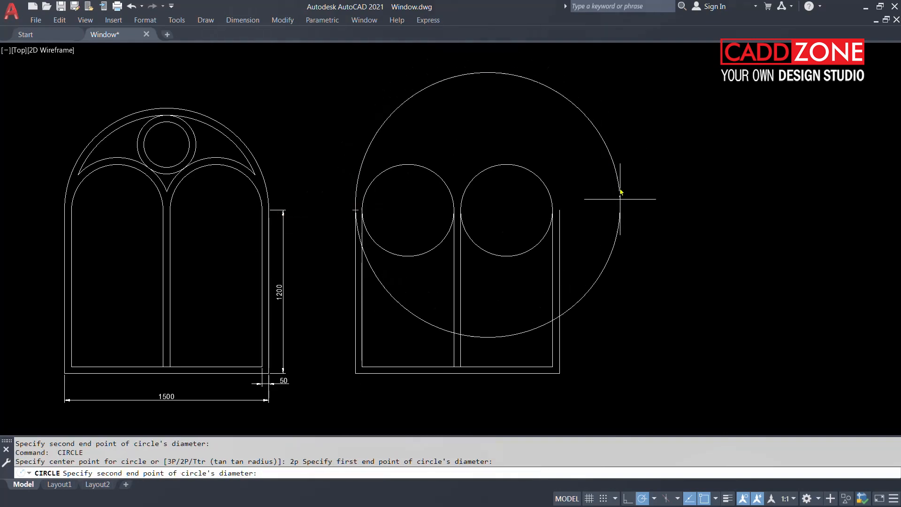
{"action": "left_click", "coordinate": [560, 213]}
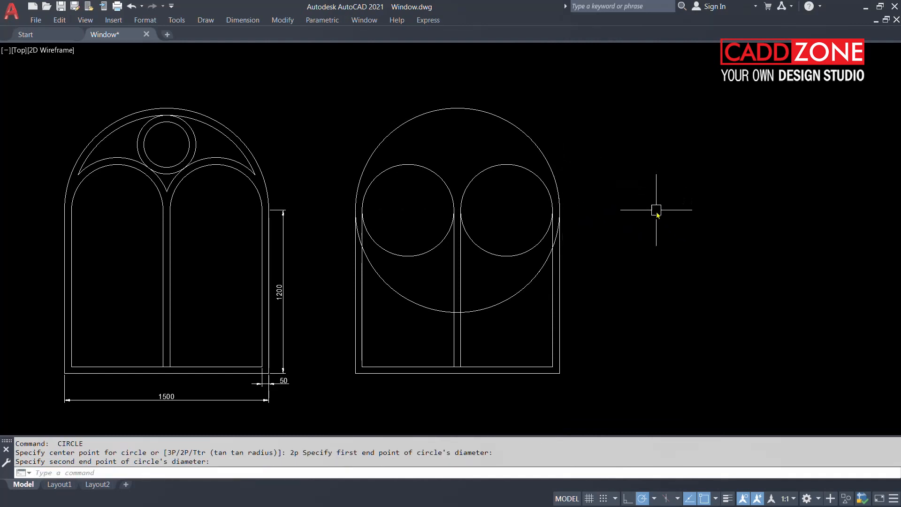
{"action": "key", "text": "Escape"}
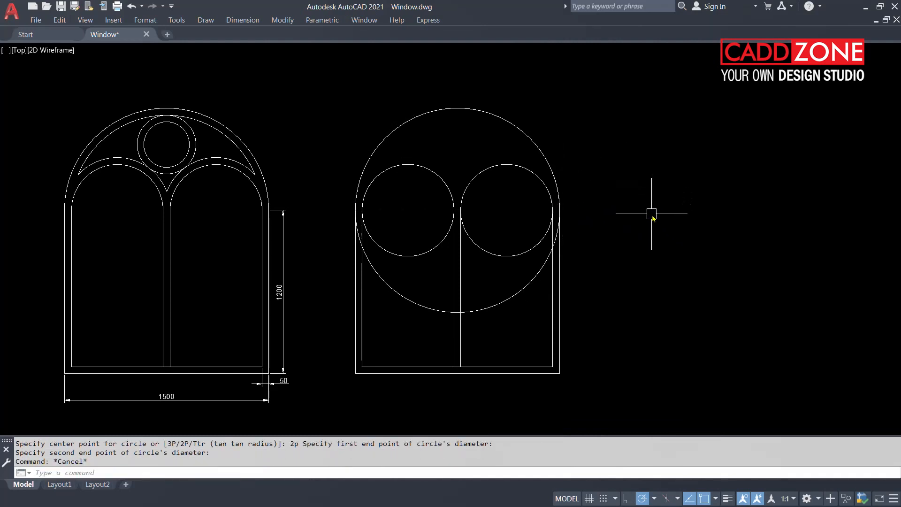
{"action": "type", "text": "tr"}
{"action": "key", "text": "Return"}
{"action": "left_click", "coordinate": [649, 289]}
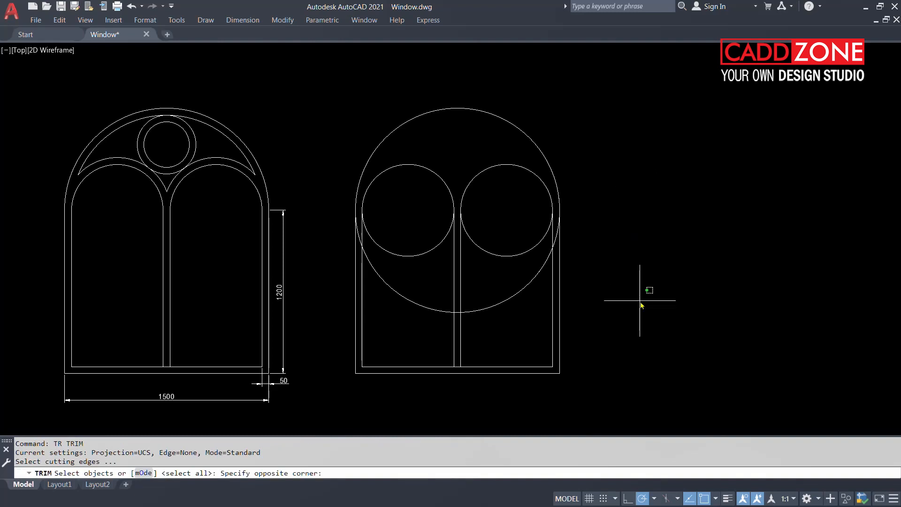
{"action": "left_click", "coordinate": [325, 99]}
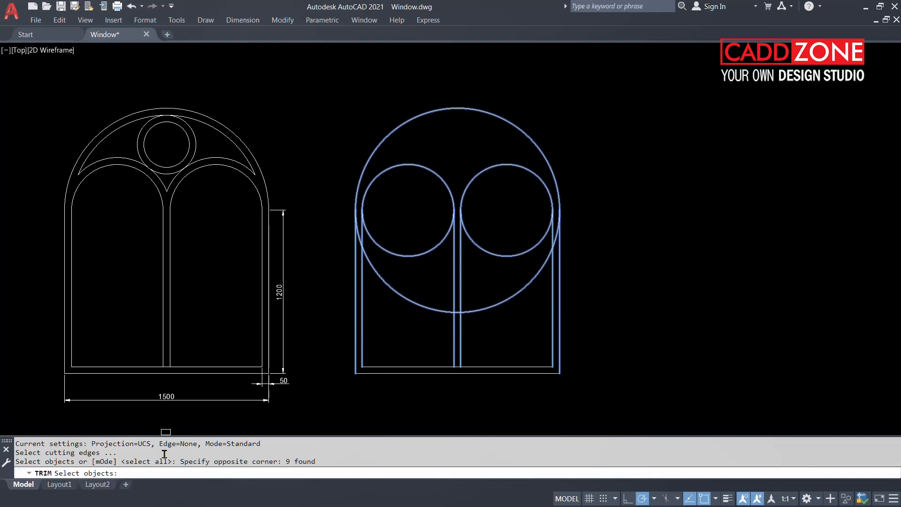
{"action": "key", "text": "Escape"}
Trim the large circle's segment between the left frame lines, using Standard mode and the redrawn window's circles and vertical lines as cutting edges.
{"action": "type", "text": "tr"}
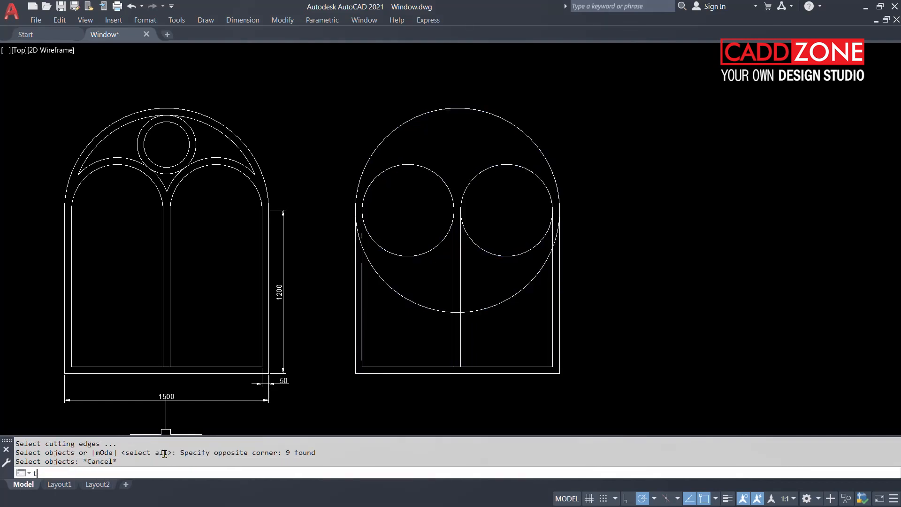
{"action": "key", "text": "Return"}
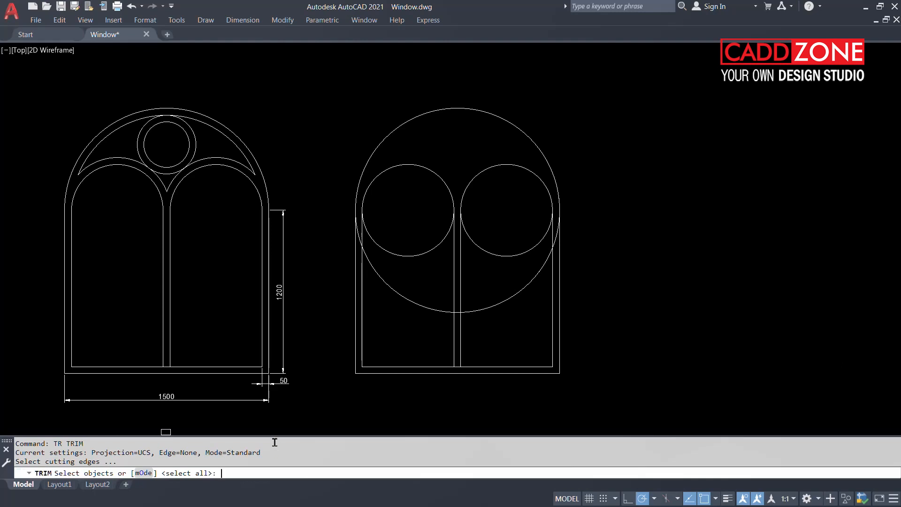
{"action": "left_click", "coordinate": [143, 473]}
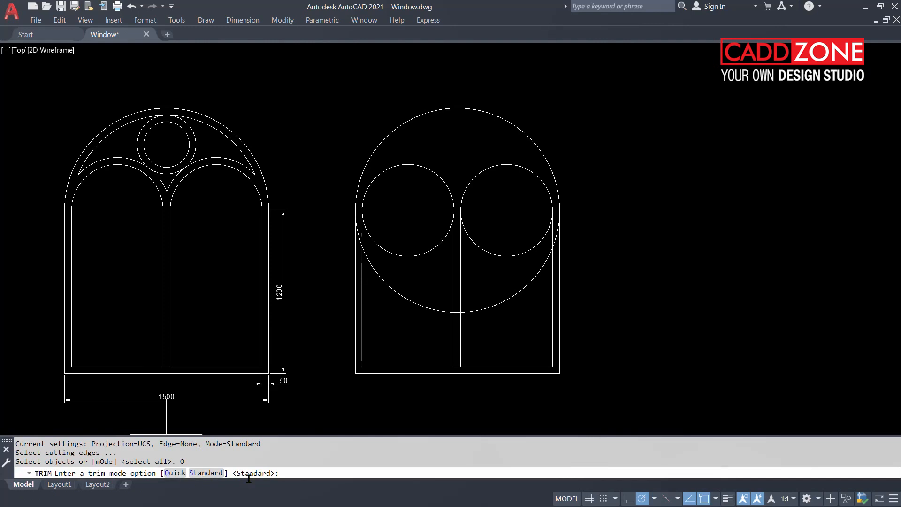
{"action": "key", "text": "Return"}
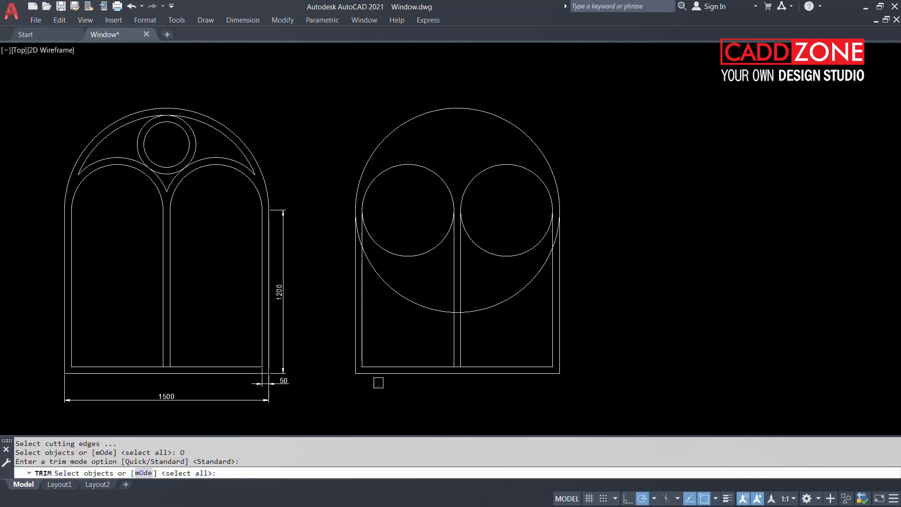
{"action": "left_click", "coordinate": [608, 306]}
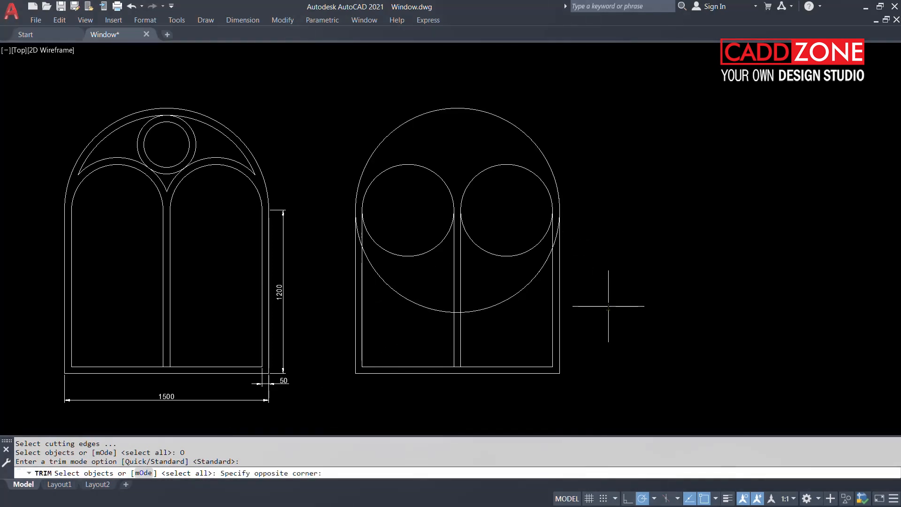
{"action": "left_click", "coordinate": [328, 109]}
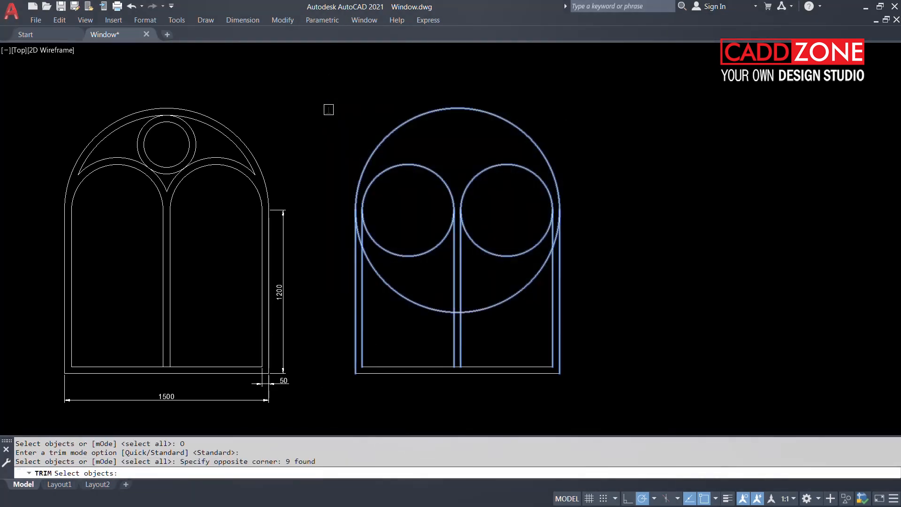
{"action": "key", "text": "Return"}
{"action": "scroll", "coordinate": [364, 245], "scroll_direction": "up", "scroll_amount": 8}
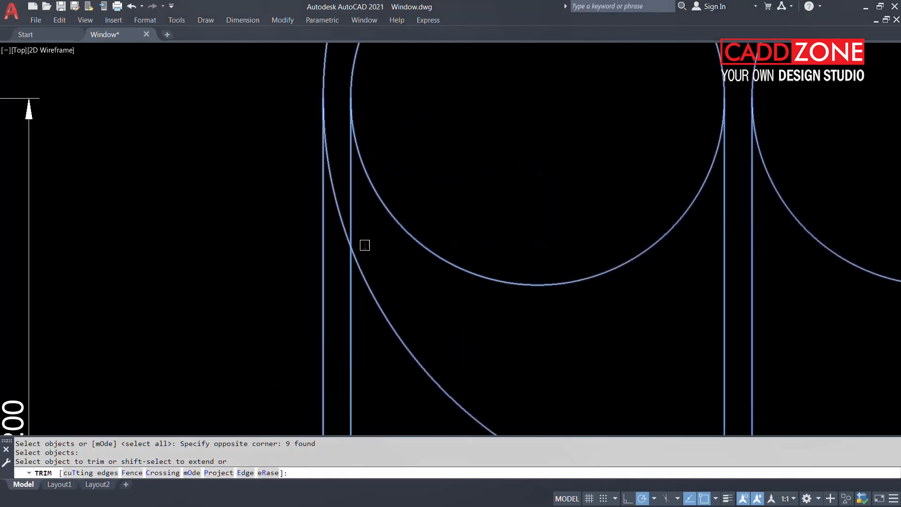
{"action": "scroll", "coordinate": [423, 231], "scroll_direction": "down", "scroll_amount": 6}
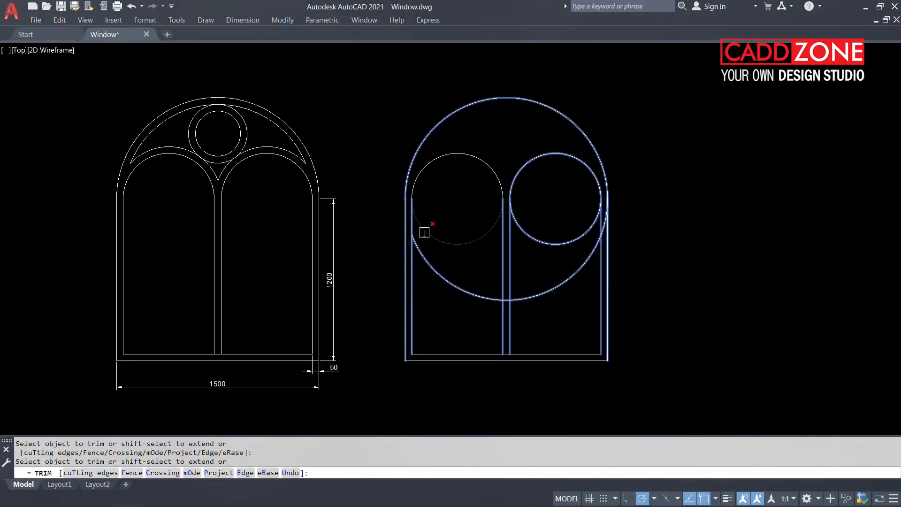
Trim the large circle's segment between the inner and outer right frame lines.
{"action": "scroll", "coordinate": [423, 232], "scroll_direction": "up", "scroll_amount": 5}
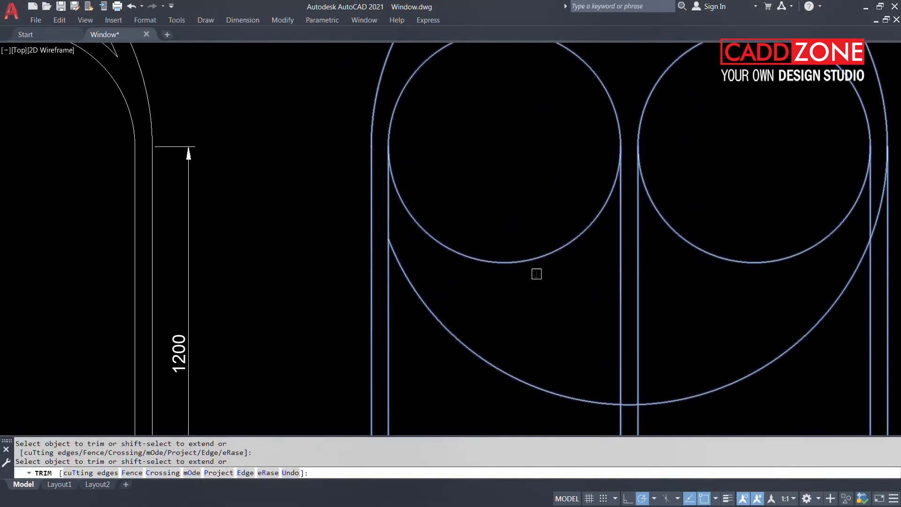
{"action": "middle_click_drag", "start_coordinate": [754, 209], "coordinate": [604, 251]}
{"action": "left_click", "coordinate": [740, 238]}
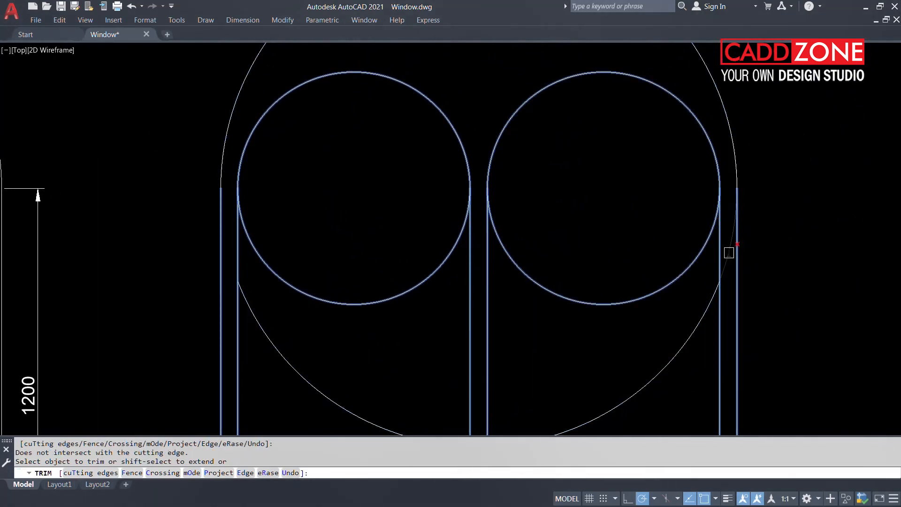
{"action": "left_click", "coordinate": [727, 251]}
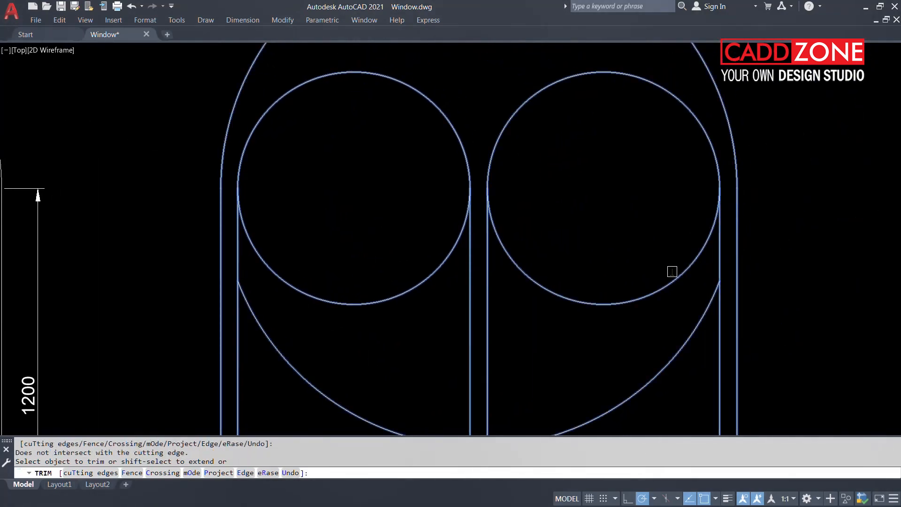
Trim away the lower halves of the two small circles over the right and left openings.
{"action": "left_click", "coordinate": [672, 272]}
{"action": "left_click", "coordinate": [579, 309]}
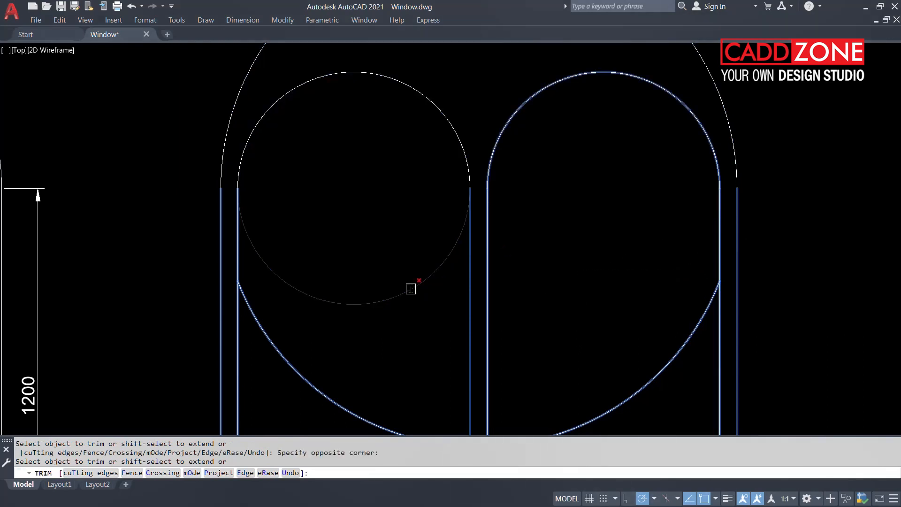
{"action": "left_click", "coordinate": [408, 289]}
{"action": "scroll", "coordinate": [543, 204], "scroll_direction": "down", "scroll_amount": 5}
{"action": "middle_click_drag", "start_coordinate": [543, 203], "coordinate": [475, 188]}
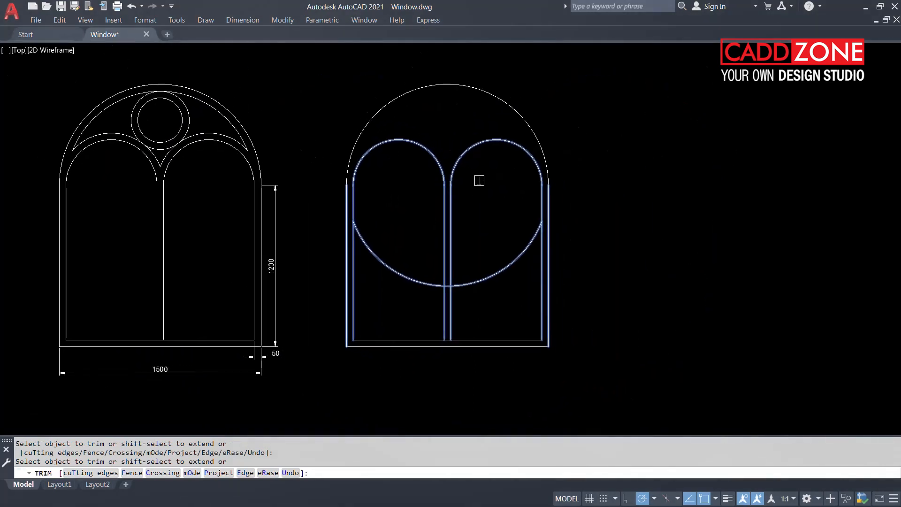
{"action": "key", "text": "Escape"}
Erase the leftover lower arc of the large circle crossing the redrawn window's openings.
{"action": "type", "text": "e"}
{"action": "key", "text": "Return"}
{"action": "left_click", "coordinate": [526, 248]}
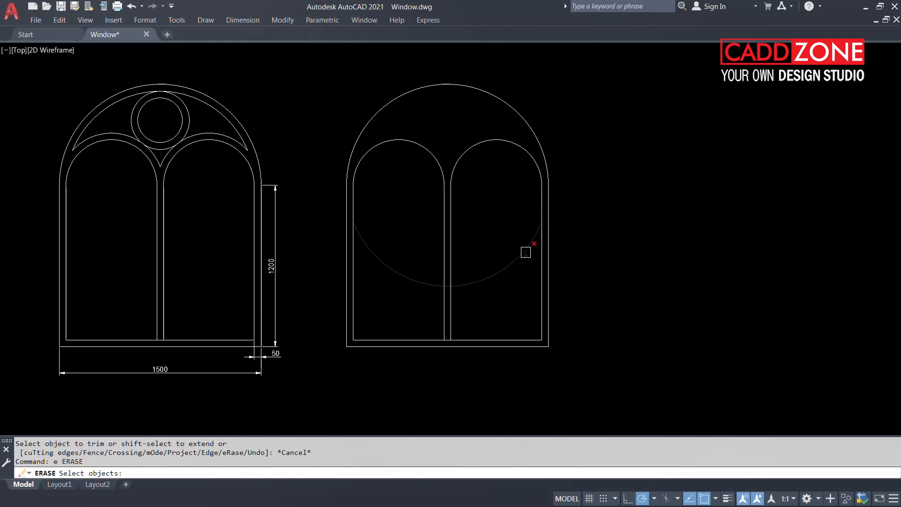
{"action": "key", "text": "Return"}
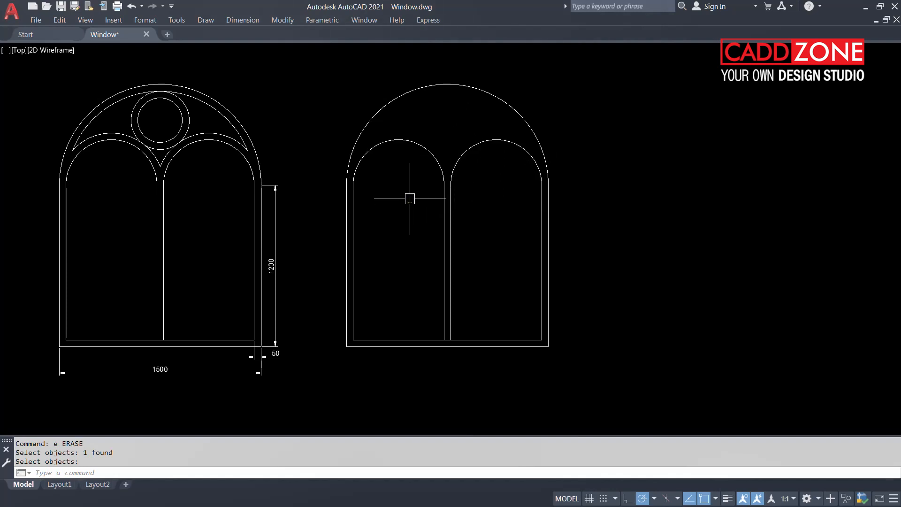
{"action": "key", "text": "Escape"}
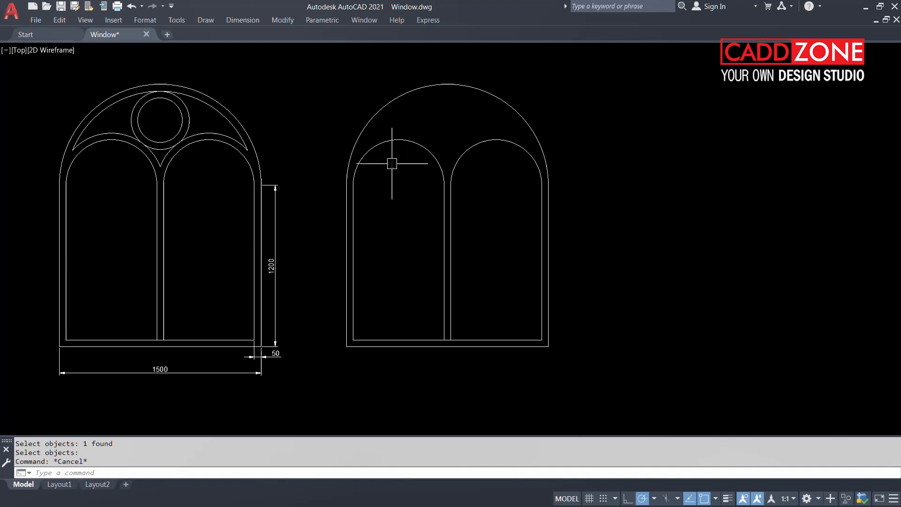
Erase the outer arch and both inner arches of the redrawn window, keeping its straight frame lines.
{"action": "type", "text": "e"}
{"action": "key", "text": "Return"}
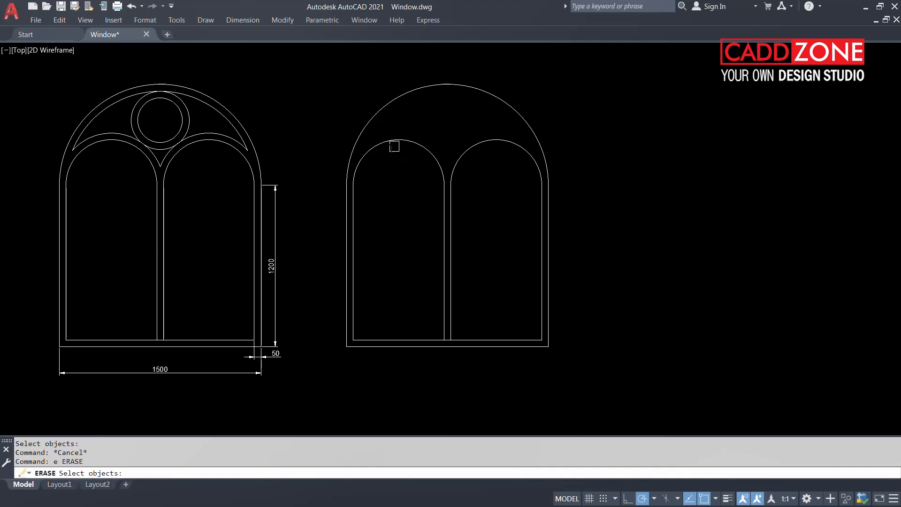
{"action": "left_click", "coordinate": [594, 172]}
{"action": "left_click", "coordinate": [258, 57]}
{"action": "key", "text": "Return"}
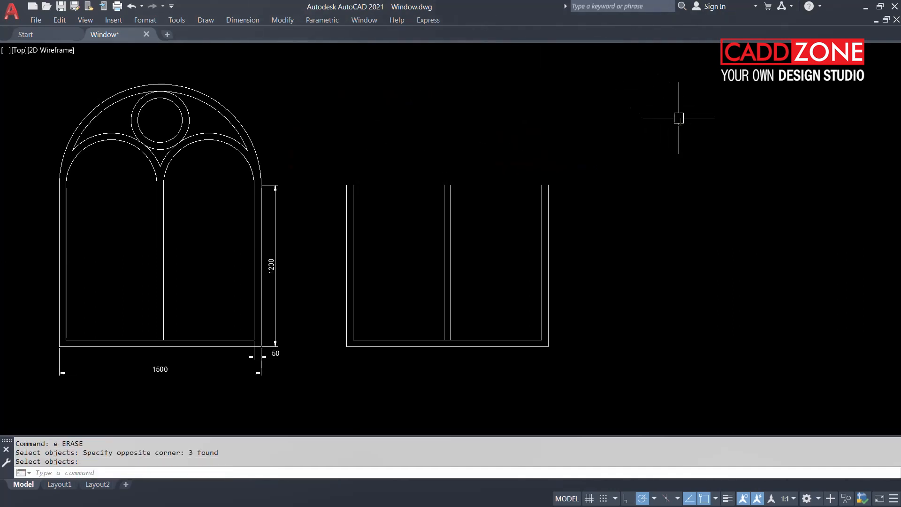
Hide the command line and Fillet the parallel vertical lines of the right opening, left opening and outer frame into three arches.
{"action": "key", "text": "ctrl+9"}
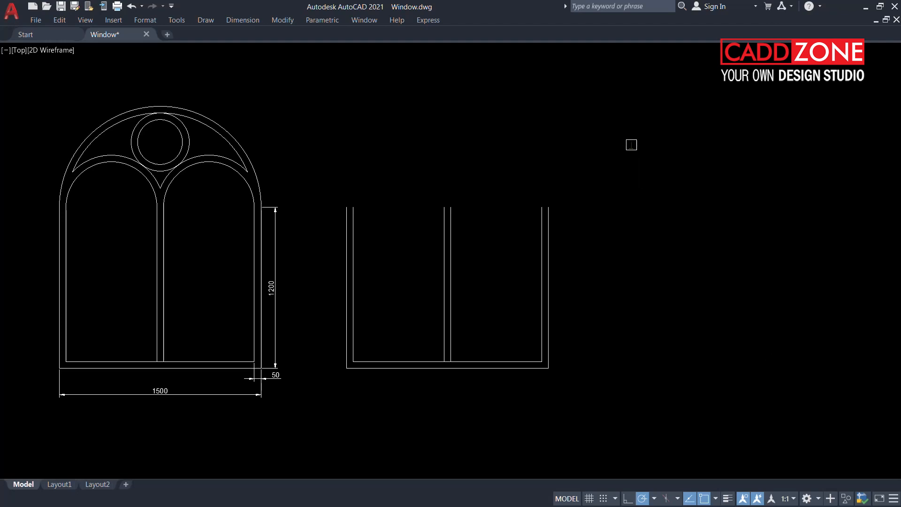
{"action": "left_click", "coordinate": [542, 224]}
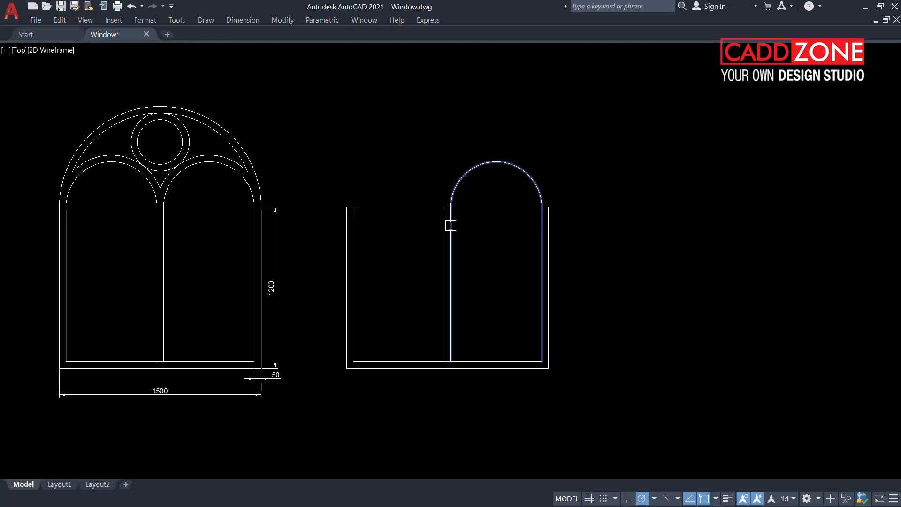
{"action": "left_click", "coordinate": [450, 222]}
{"action": "key", "text": "Return"}
{"action": "left_click", "coordinate": [443, 227]}
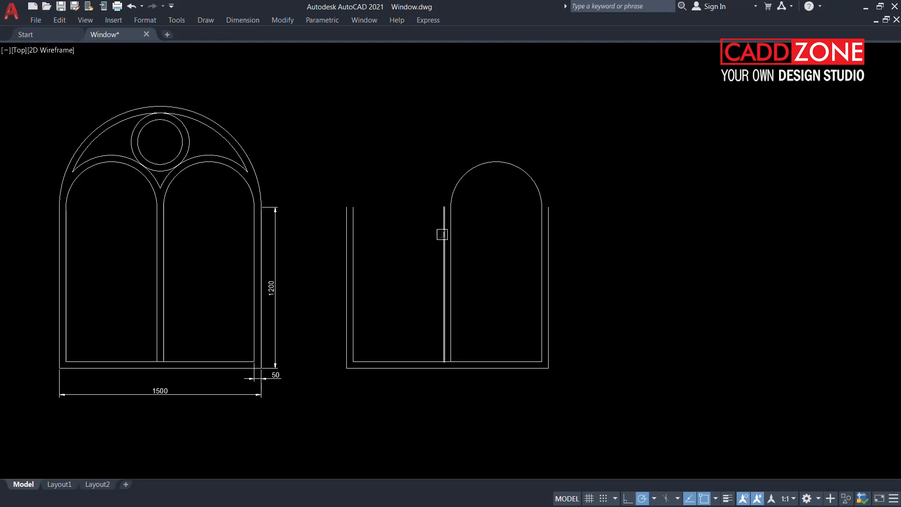
{"action": "left_click", "coordinate": [355, 224]}
{"action": "key", "text": "Return"}
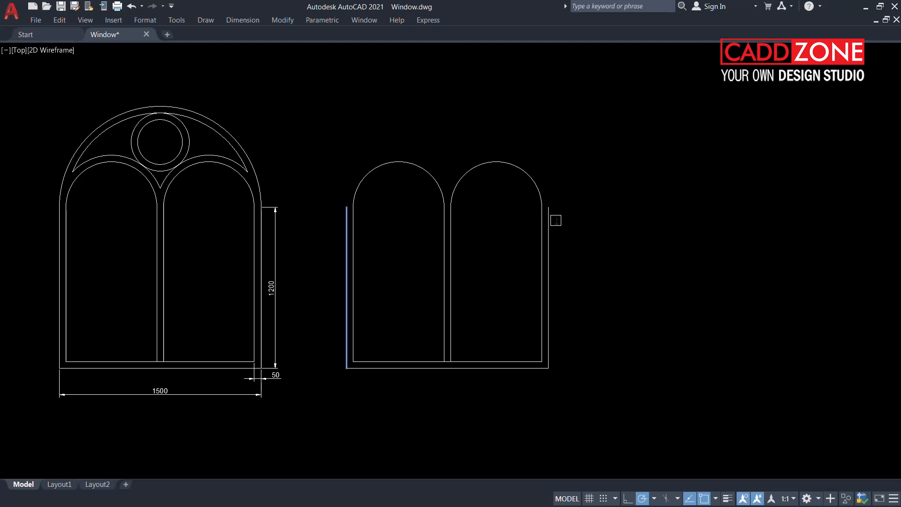
{"action": "left_click", "coordinate": [553, 218]}
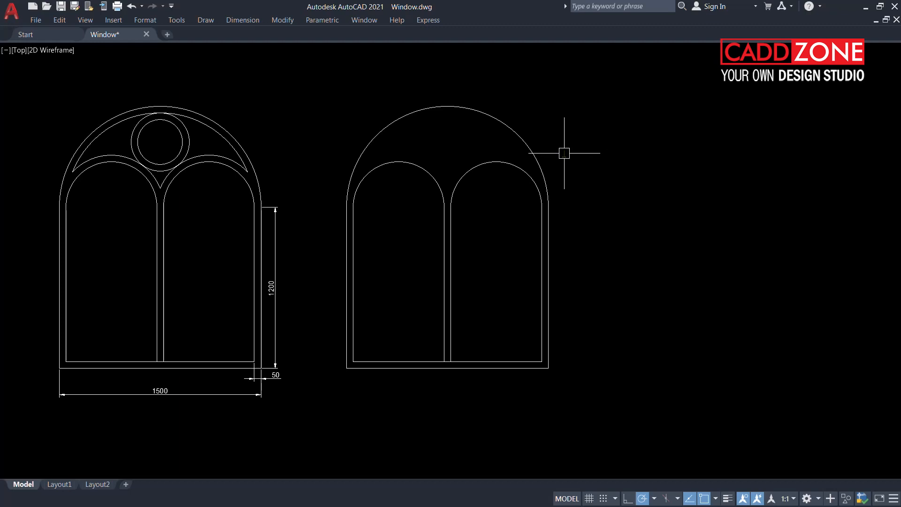
Restore the command line and examine the Fillet prompts and settings in the maximized command history, then close it.
{"action": "key", "text": "ctrl+9"}
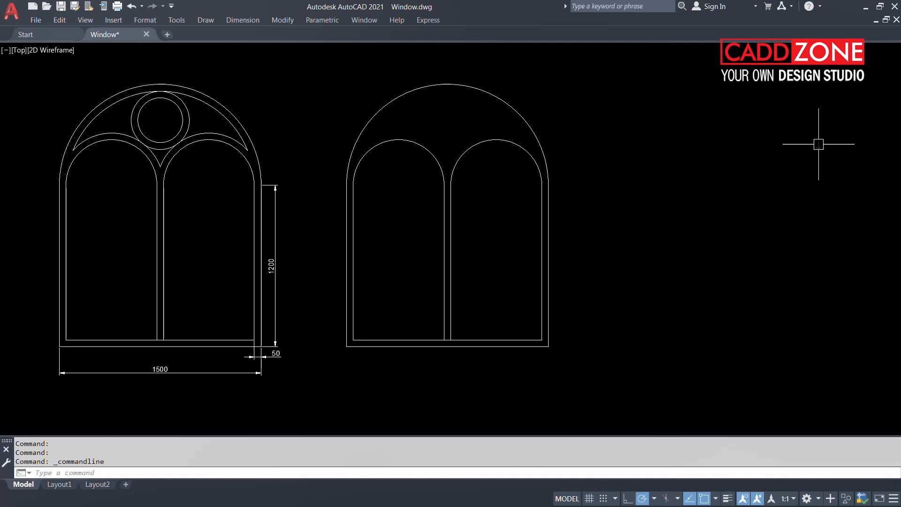
{"action": "key", "text": "F2"}
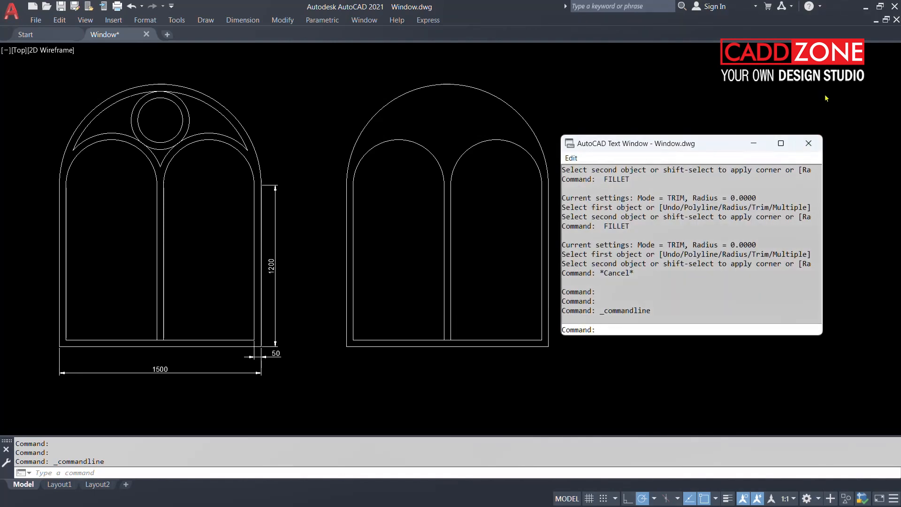
{"action": "left_click", "coordinate": [781, 143]}
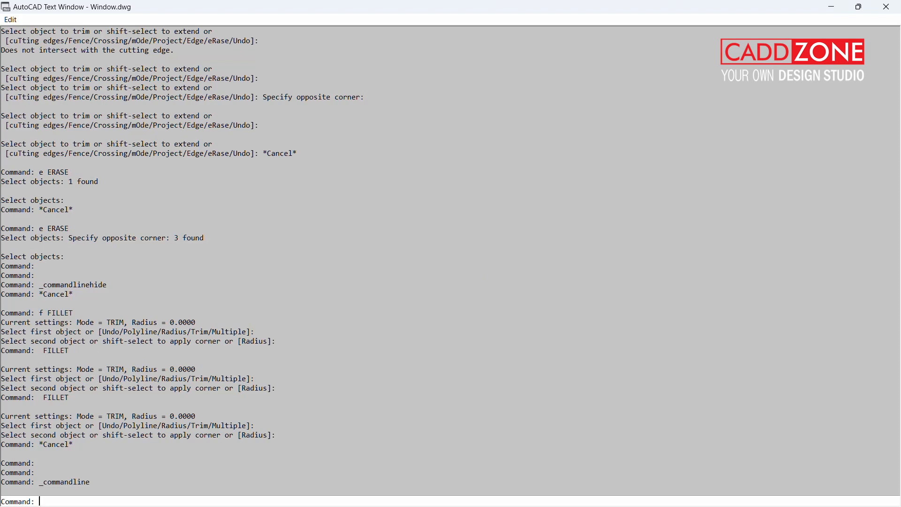
{"action": "left_click", "coordinate": [886, 7]}
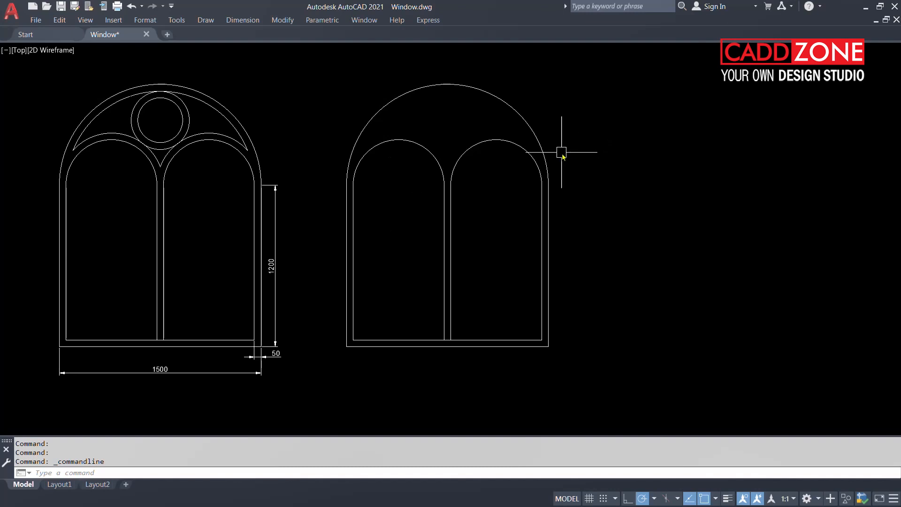
{"action": "key", "text": "Escape"}
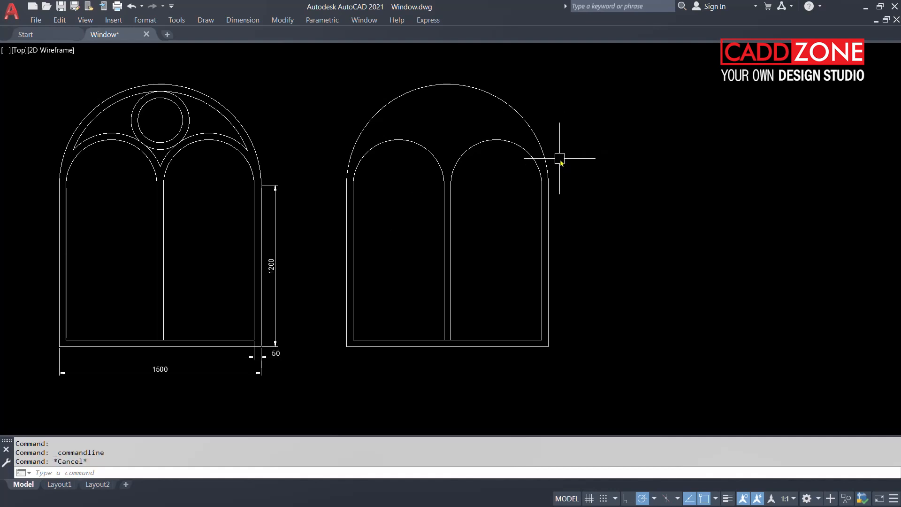
Offset the left and right inner arches outward by 50.
{"action": "type", "text": "O"}
{"action": "key", "text": "Return"}
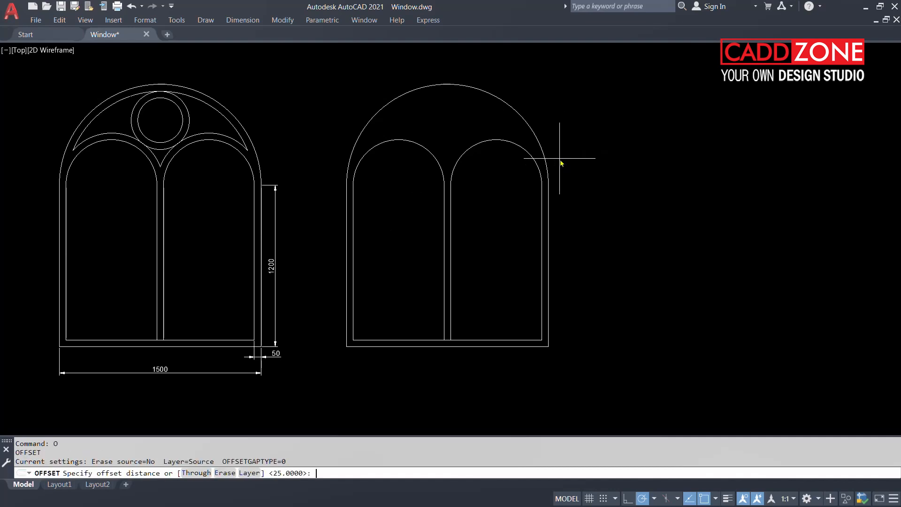
{"action": "key", "text": "Return"}
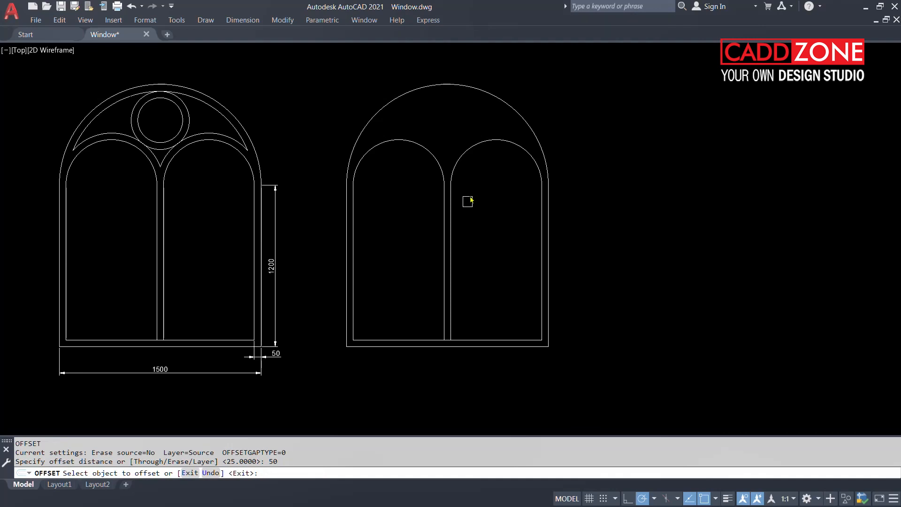
{"action": "left_click", "coordinate": [388, 142]}
{"action": "left_click", "coordinate": [402, 112]}
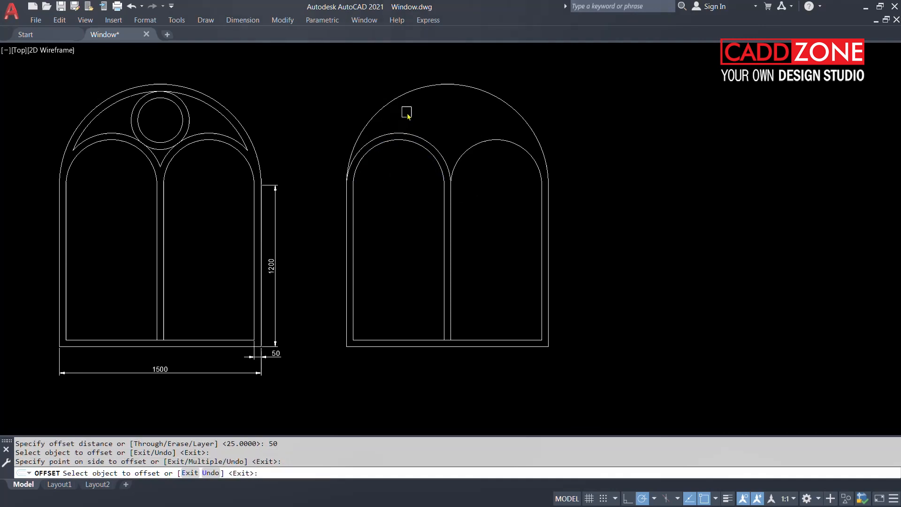
{"action": "left_click", "coordinate": [466, 147]}
{"action": "left_click", "coordinate": [468, 145]}
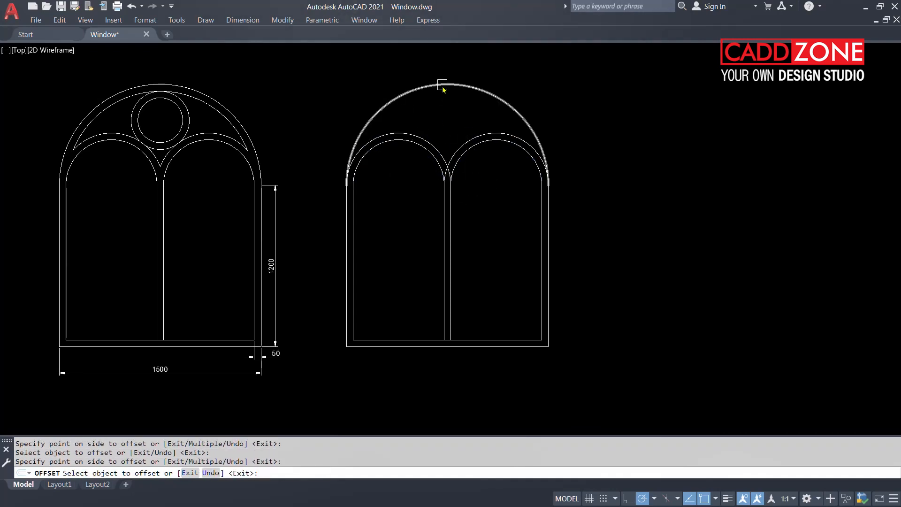
Offset the large outer arch inward by 50.
{"action": "left_click", "coordinate": [440, 84]}
{"action": "left_click", "coordinate": [437, 137]}
{"action": "key", "text": "Escape"}
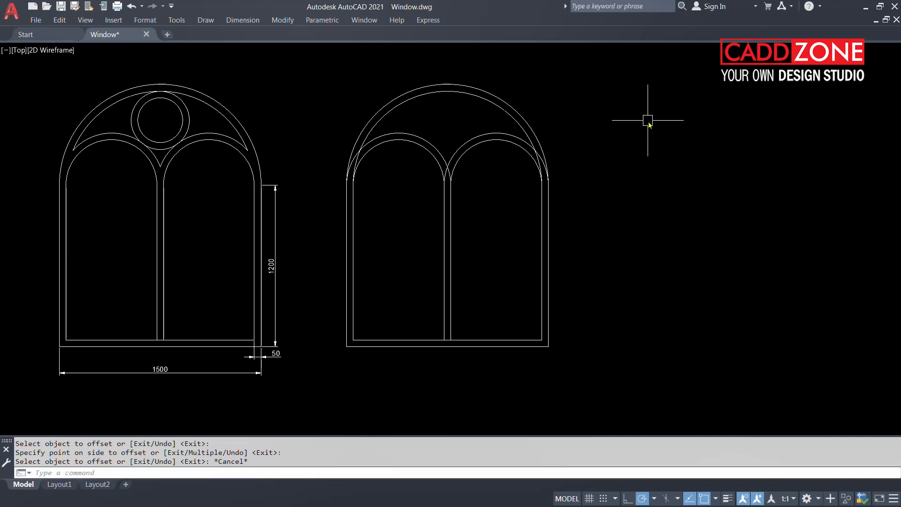
Trim the offset arcs below their left intersection, using the redrawn window's arches and vertical lines as cutting edges.
{"action": "type", "text": "tr"}
{"action": "key", "text": "Return"}
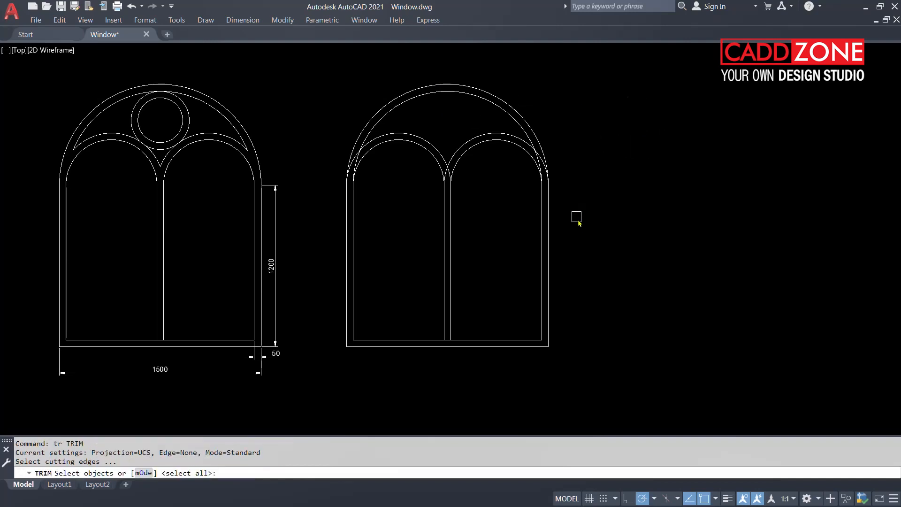
{"action": "left_click", "coordinate": [587, 212]}
{"action": "left_click", "coordinate": [326, 110]}
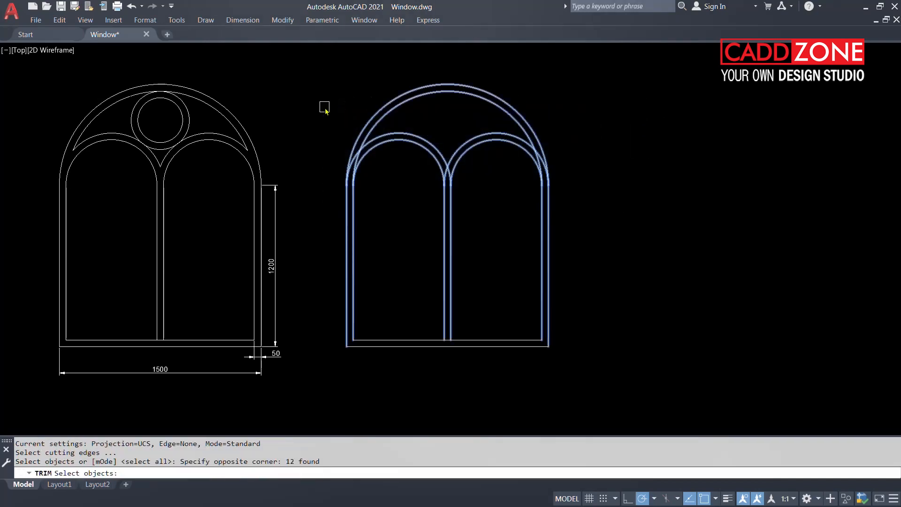
{"action": "key", "text": "Return"}
{"action": "left_click", "coordinate": [352, 149]}
{"action": "scroll", "coordinate": [352, 147], "scroll_direction": "up", "scroll_amount": 8}
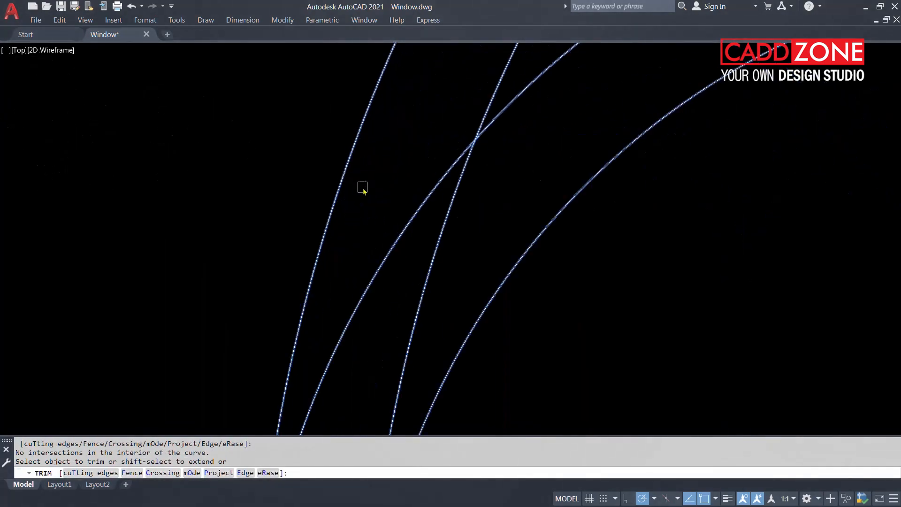
{"action": "left_click", "coordinate": [413, 221]}
{"action": "left_click", "coordinate": [448, 197]}
Trim the two offset arcs below their intersection near the right side of the outer arch.
{"action": "scroll", "coordinate": [586, 192], "scroll_direction": "down", "scroll_amount": 5}
{"action": "scroll", "coordinate": [586, 193], "scroll_direction": "down", "scroll_amount": 2}
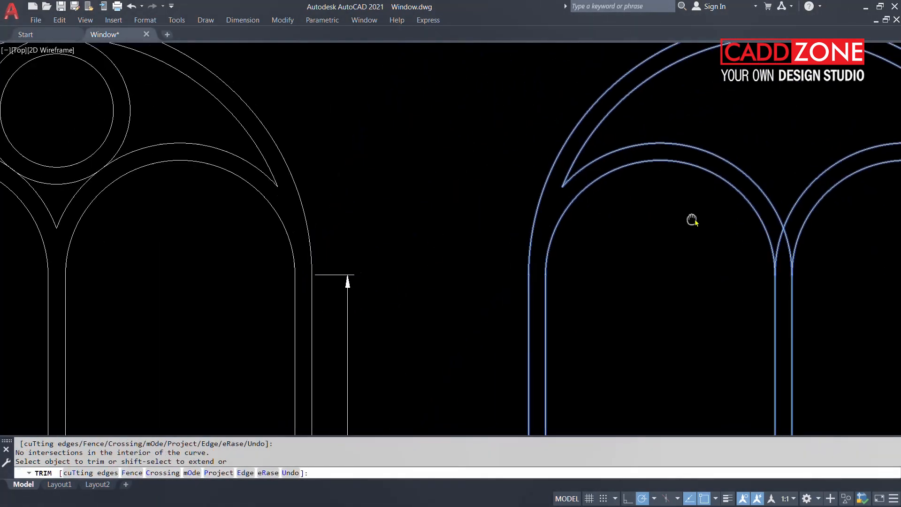
{"action": "middle_click_drag", "start_coordinate": [690, 221], "coordinate": [237, 167]}
{"action": "scroll", "coordinate": [549, 139], "scroll_direction": "up", "scroll_amount": 6}
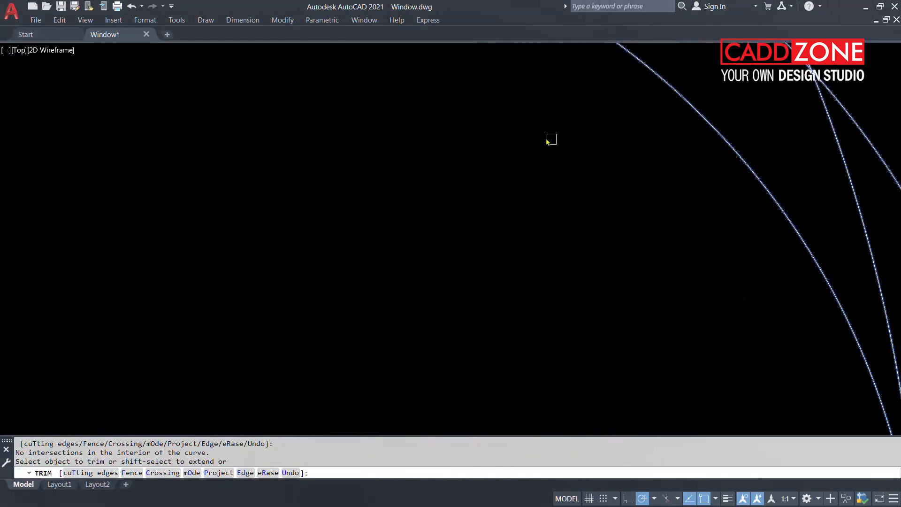
{"action": "left_click", "coordinate": [514, 226]}
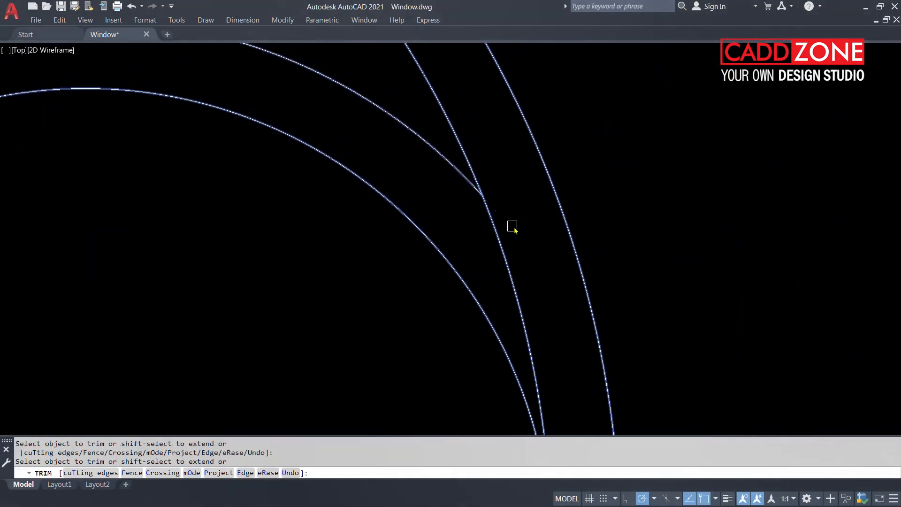
{"action": "left_click", "coordinate": [493, 227]}
Trim the crossing ends of the two offset inner arches below their intersection above the central mullion.
{"action": "scroll", "coordinate": [386, 229], "scroll_direction": "down", "scroll_amount": 6}
{"action": "middle_click_drag", "start_coordinate": [416, 219], "coordinate": [649, 90]}
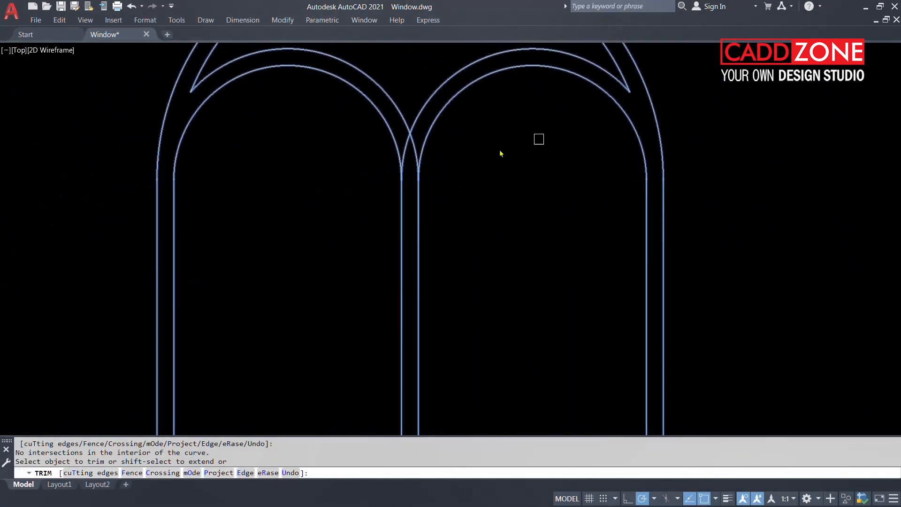
{"action": "scroll", "coordinate": [441, 142], "scroll_direction": "up", "scroll_amount": 8}
{"action": "left_click", "coordinate": [266, 134]}
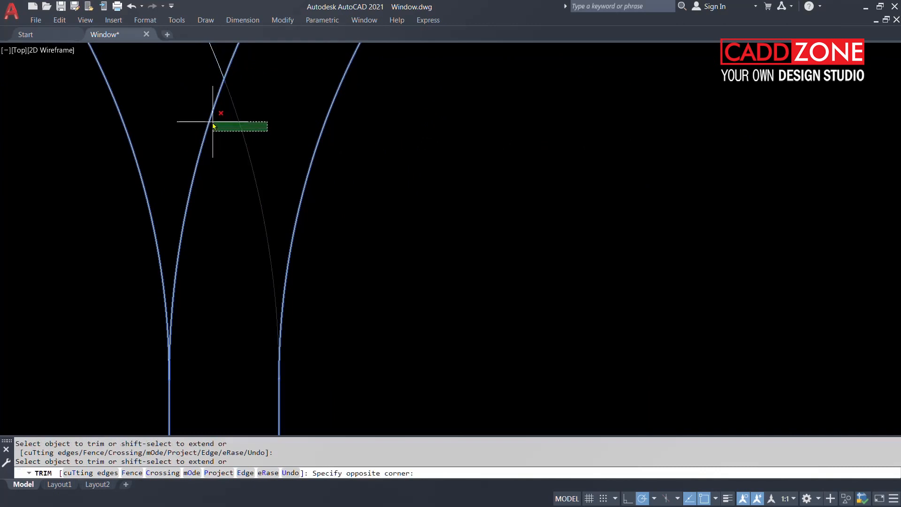
{"action": "left_click", "coordinate": [210, 124]}
{"action": "scroll", "coordinate": [390, 169], "scroll_direction": "down", "scroll_amount": 5}
{"action": "scroll", "coordinate": [422, 175], "scroll_direction": "down", "scroll_amount": 2}
{"action": "middle_click_drag", "start_coordinate": [424, 176], "coordinate": [465, 219]}
{"action": "scroll", "coordinate": [463, 204], "scroll_direction": "down", "scroll_amount": 2}
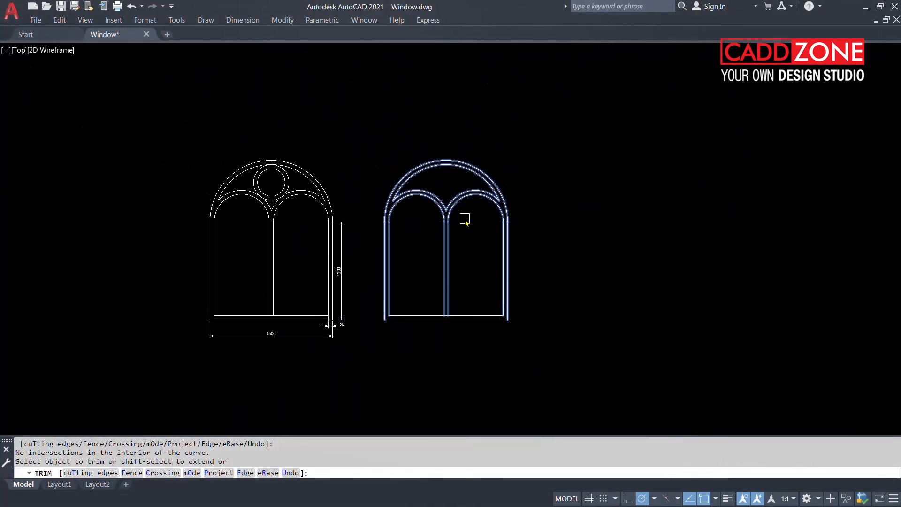
{"action": "key", "text": "Escape"}
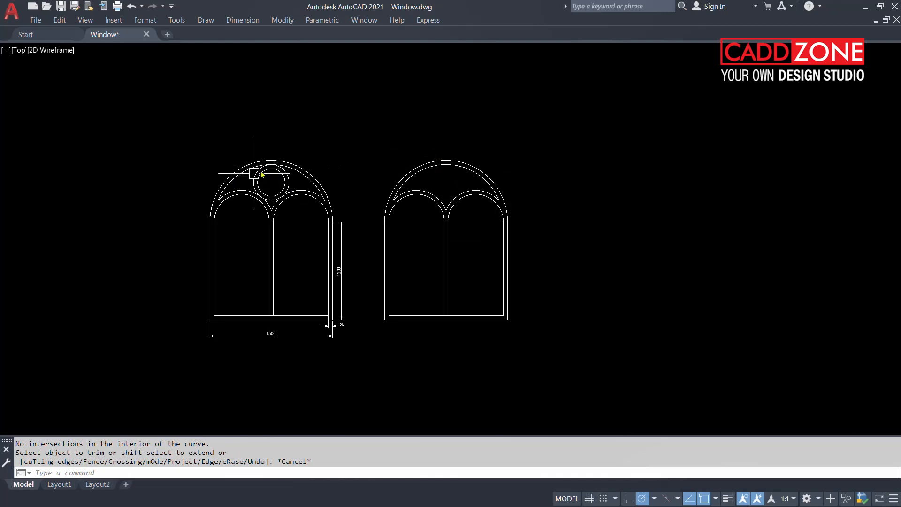
Examine the reference window's round opening and the three surrounding arcs that its outer circle touches.
{"action": "scroll", "coordinate": [249, 184], "scroll_direction": "up", "scroll_amount": 4}
{"action": "scroll", "coordinate": [248, 186], "scroll_direction": "up", "scroll_amount": 4}
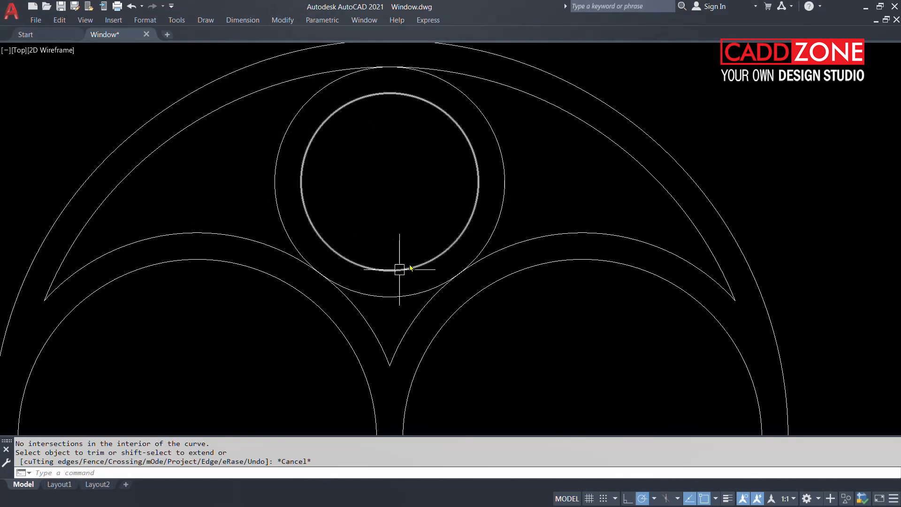
{"action": "scroll", "coordinate": [471, 151], "scroll_direction": "down", "scroll_amount": 4}
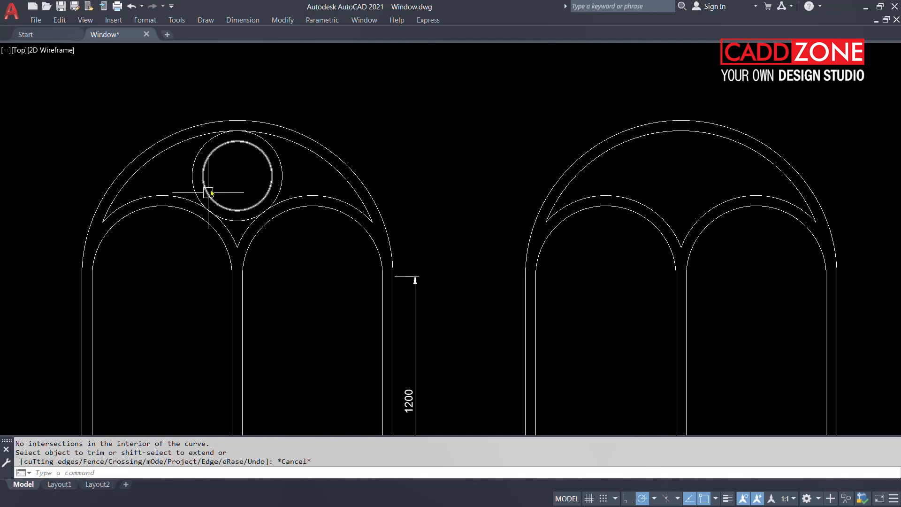
{"action": "scroll", "coordinate": [192, 164], "scroll_direction": "up", "scroll_amount": 2}
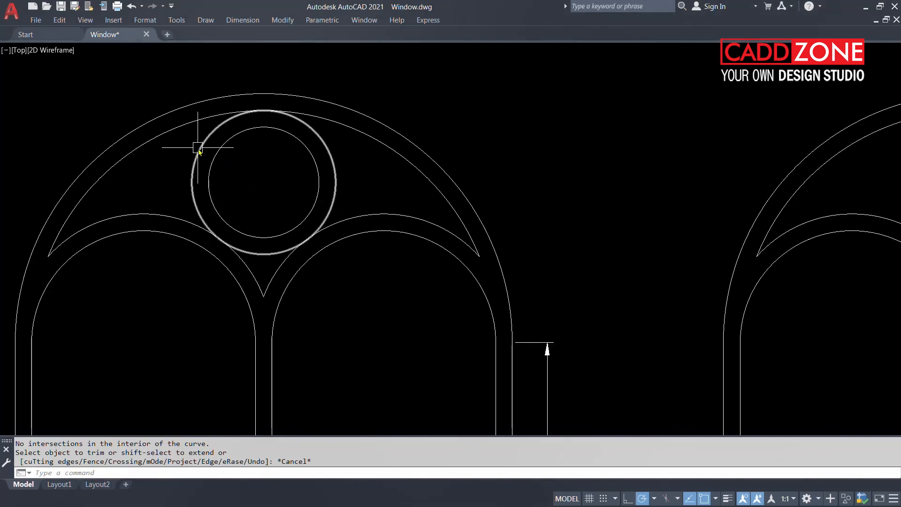
{"action": "left_click", "coordinate": [180, 128]}
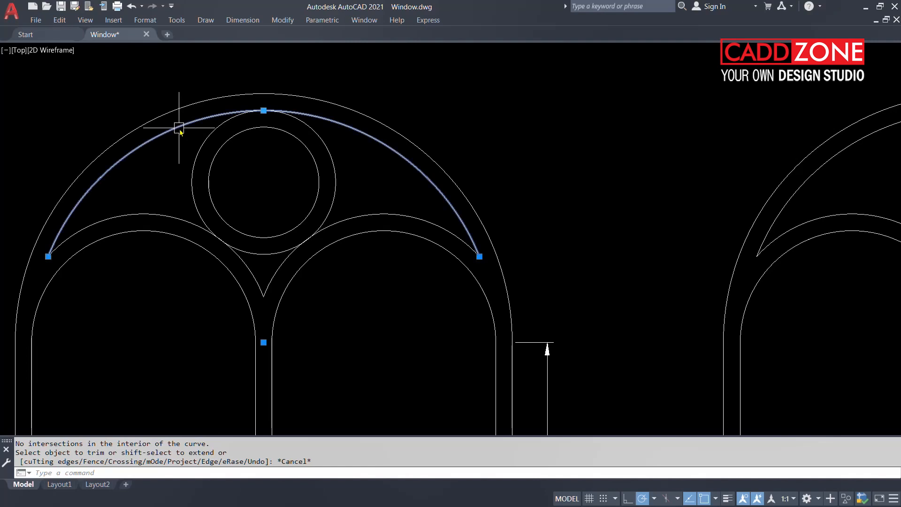
{"action": "left_click", "coordinate": [164, 218]}
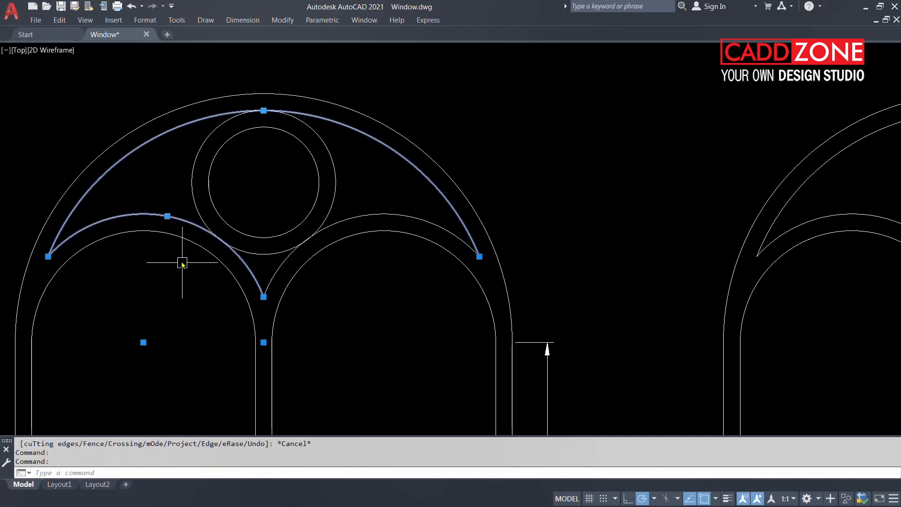
{"action": "left_click", "coordinate": [368, 215]}
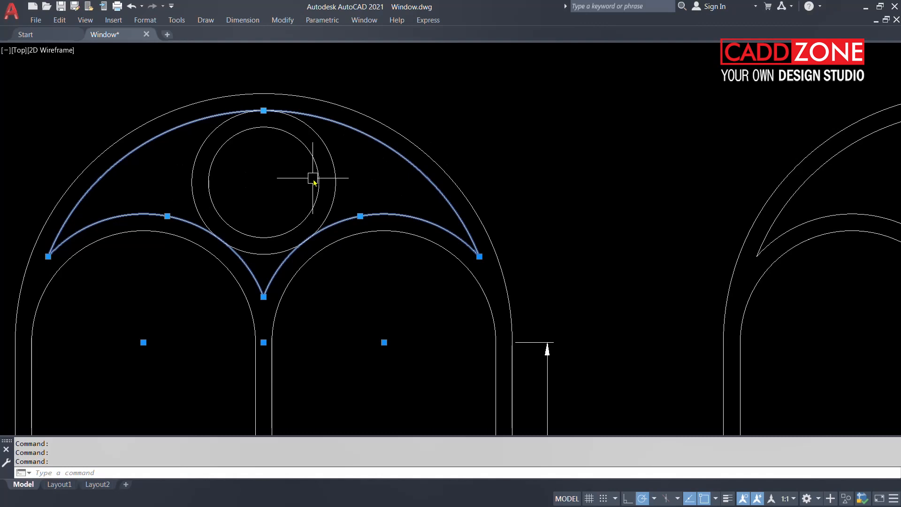
{"action": "scroll", "coordinate": [313, 179], "scroll_direction": "down", "scroll_amount": 4}
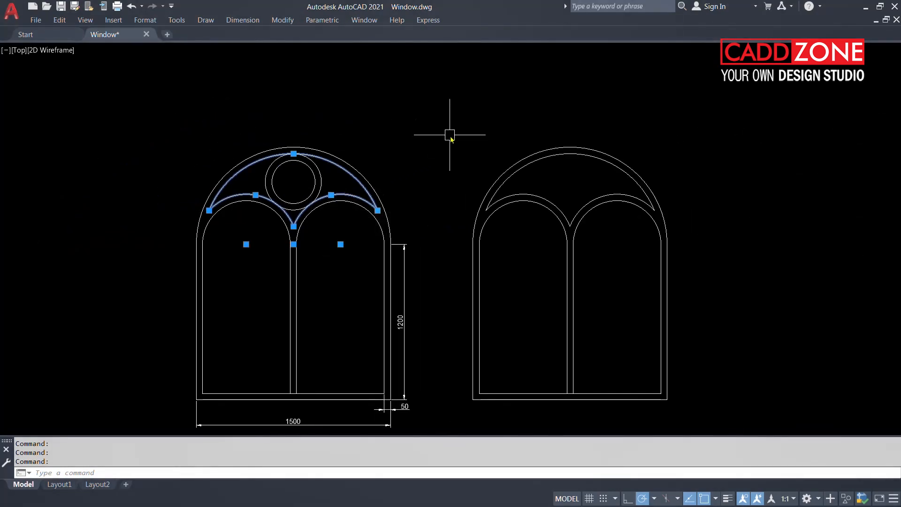
{"action": "key", "text": "Escape"}
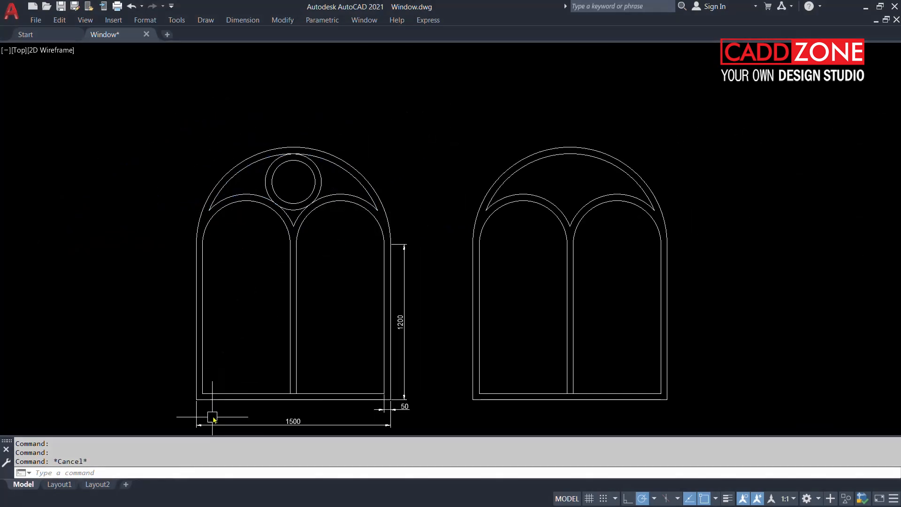
{"action": "type", "text": "c"}
{"action": "key", "text": "Return"}
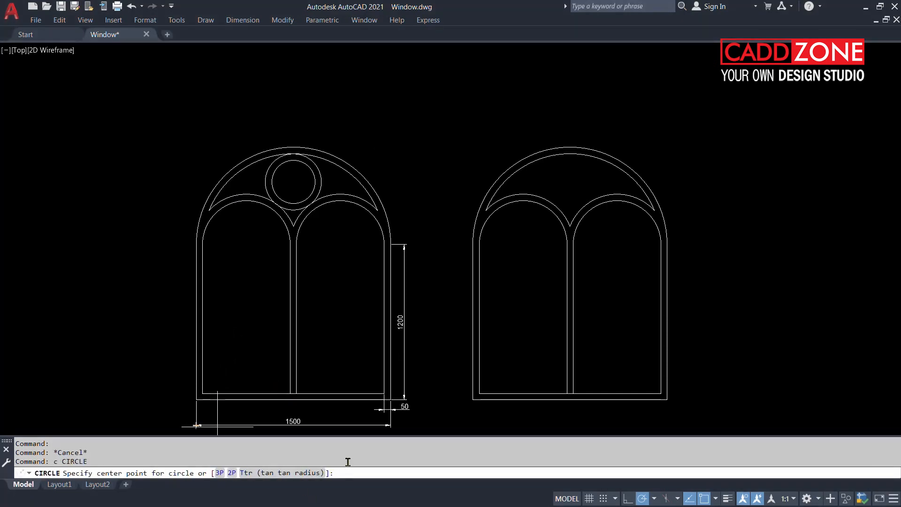
{"action": "key", "text": "Escape"}
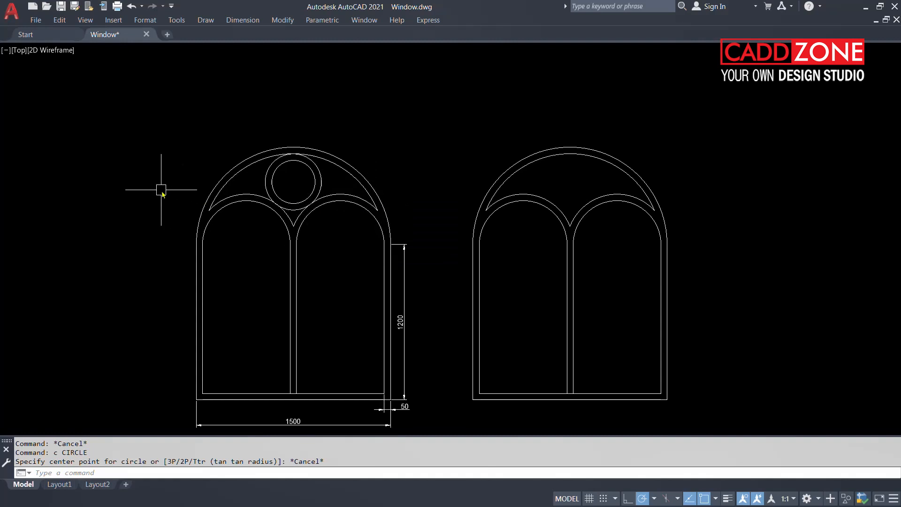
Draw a circle tangent to the redrawn window's inner large arch and its two small upper arcs, using Tan, Tan, Tan.
{"action": "left_click", "coordinate": [205, 19]}
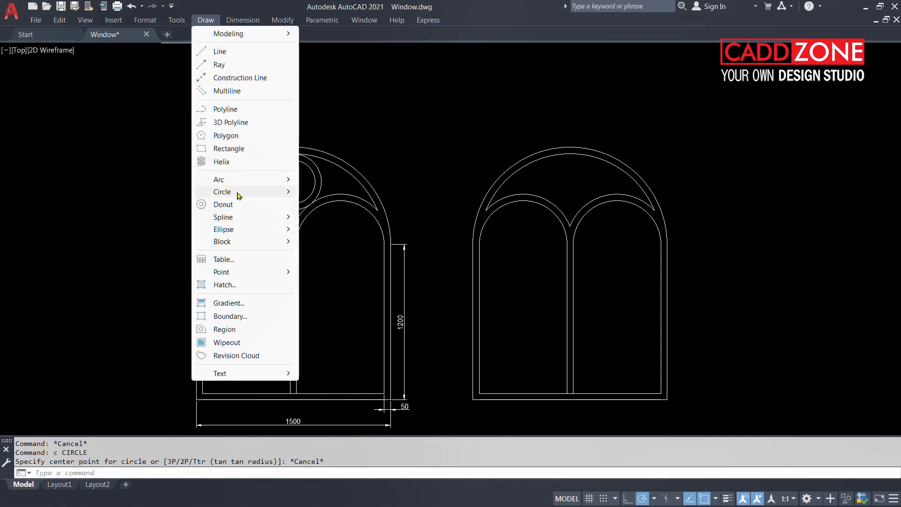
{"action": "mouse_move", "coordinate": [239, 196]}
{"action": "left_click", "coordinate": [323, 268]}
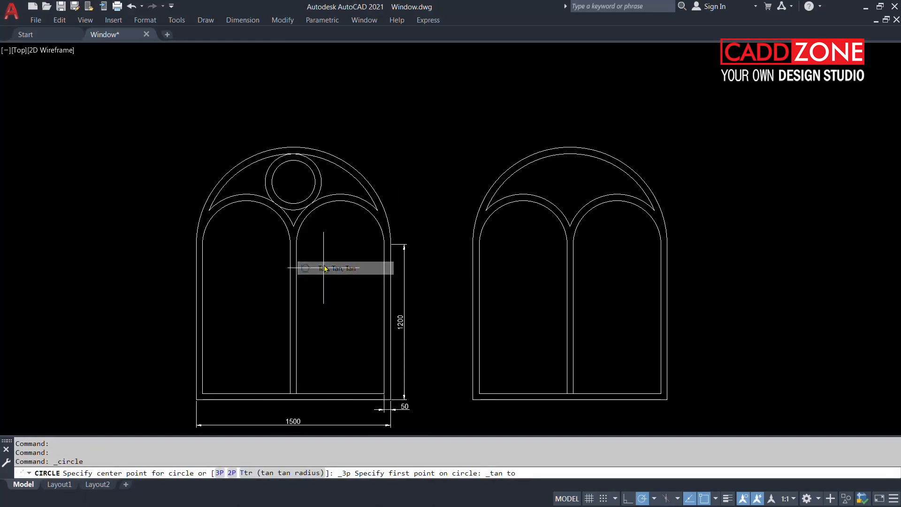
{"action": "left_click", "coordinate": [537, 162]}
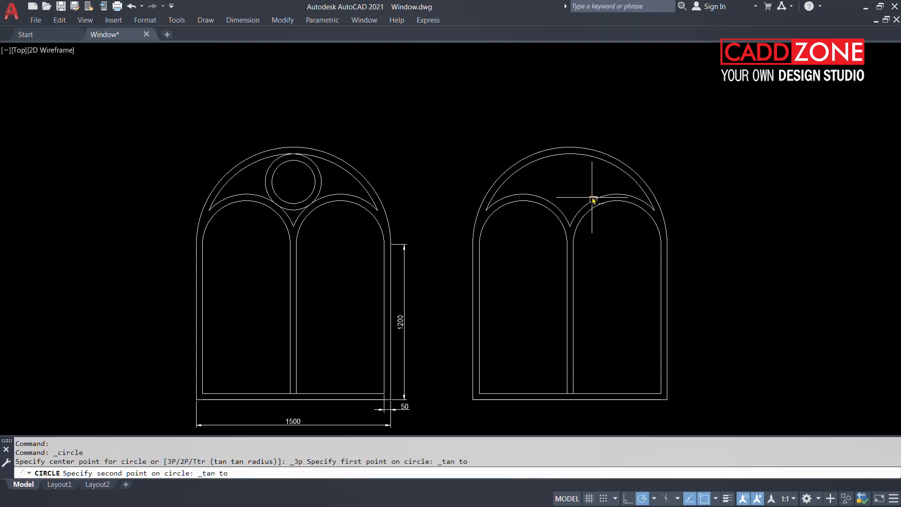
{"action": "left_click", "coordinate": [592, 200]}
{"action": "left_click", "coordinate": [547, 201]}
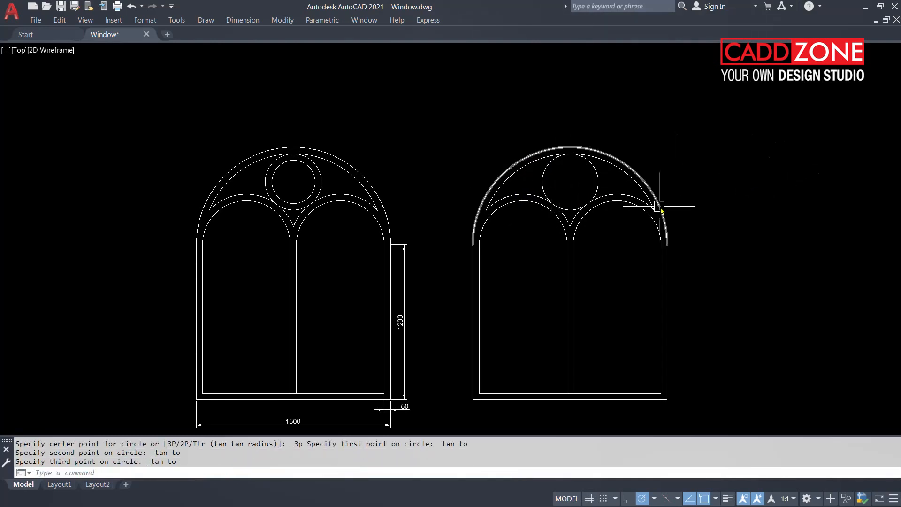
{"action": "key", "text": "Return"}
{"action": "key", "text": "Escape"}
Start an Offset with a distance of 50.
{"action": "type", "text": "o"}
{"action": "key", "text": "Return"}
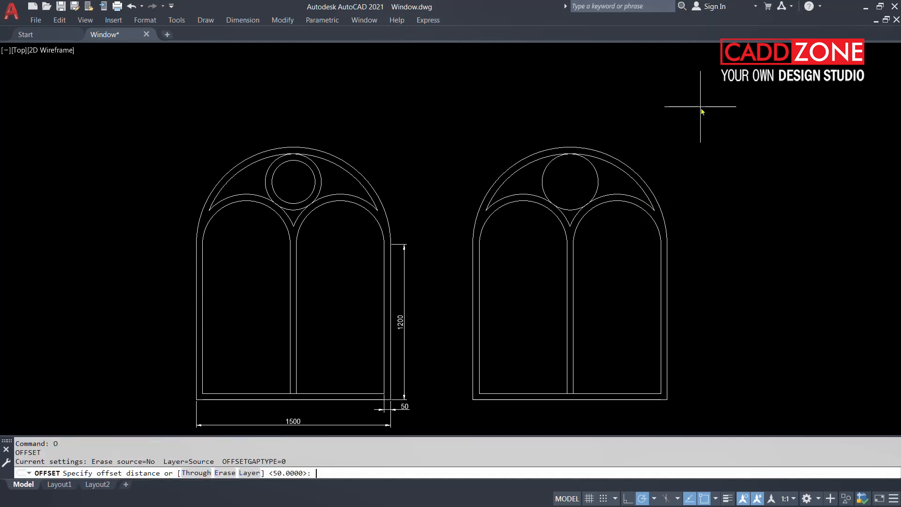
{"action": "key", "text": "Return"}
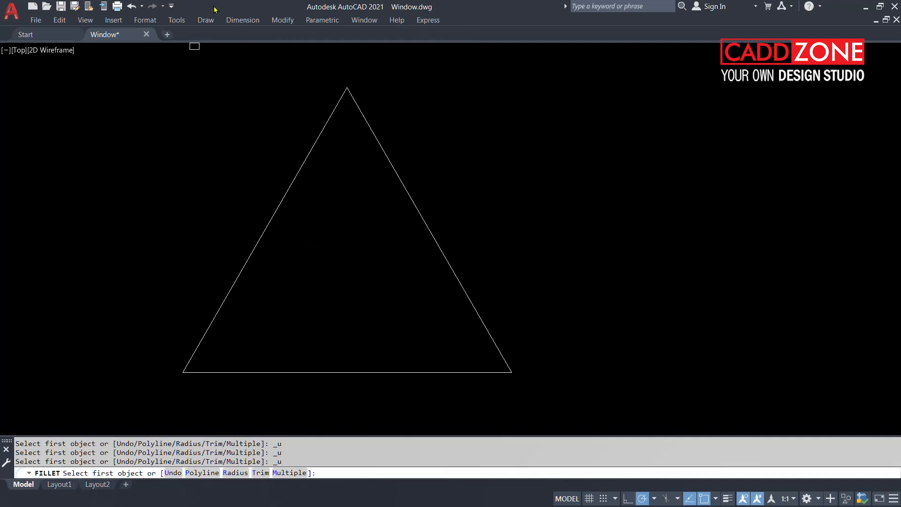
Draw a circle of radius 150 tangent to the triangle's two sloping sides near the apex.
{"action": "left_click", "coordinate": [206, 20]}
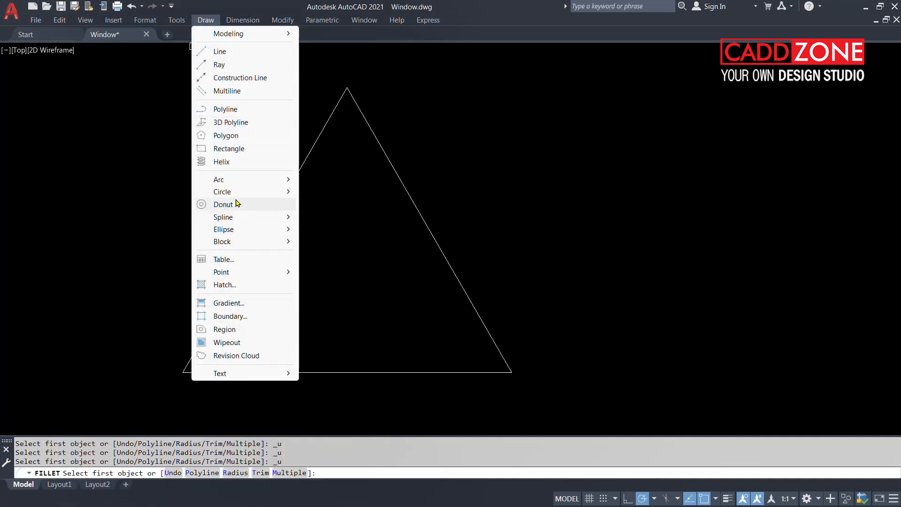
{"action": "mouse_move", "coordinate": [240, 199]}
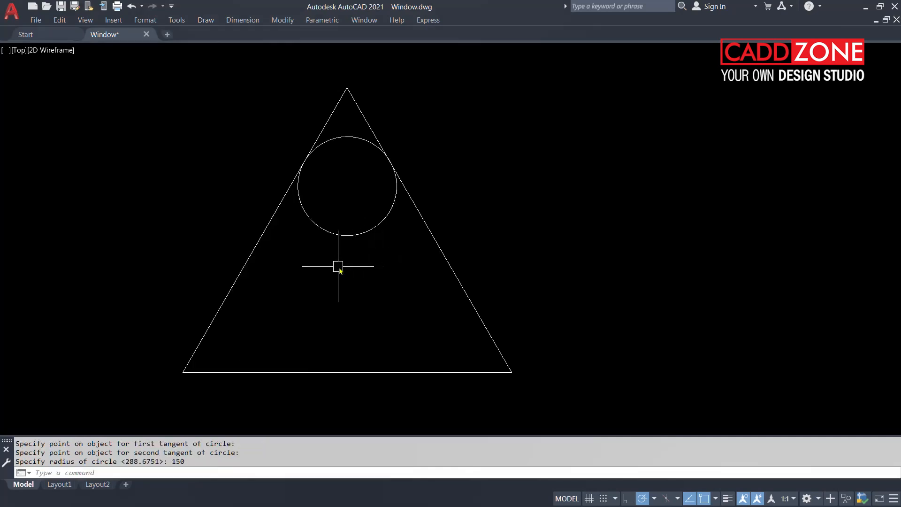
{"action": "key", "text": "Escape"}
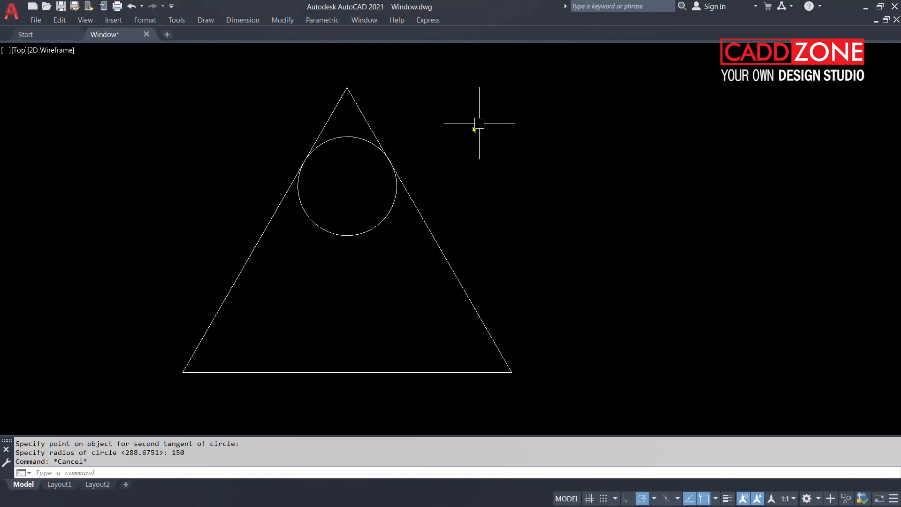
{"action": "key", "text": "Escape"}
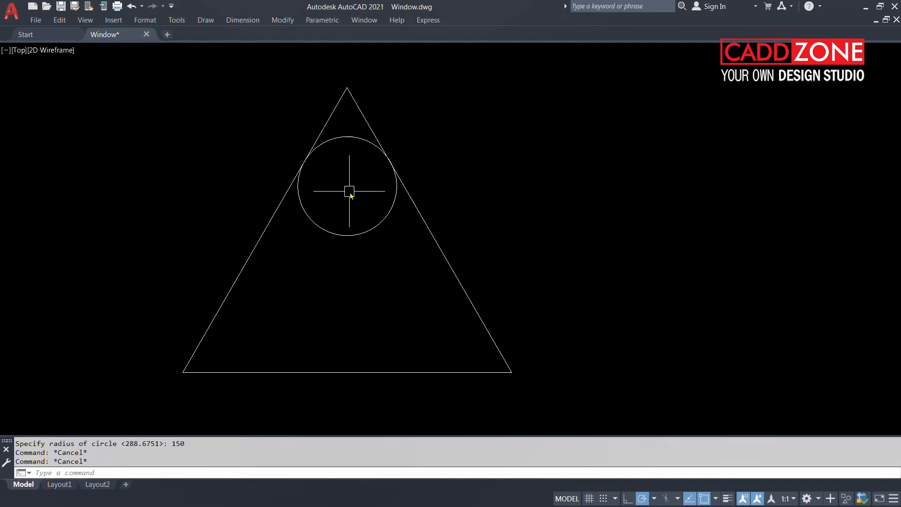
{"action": "key", "text": "Escape"}
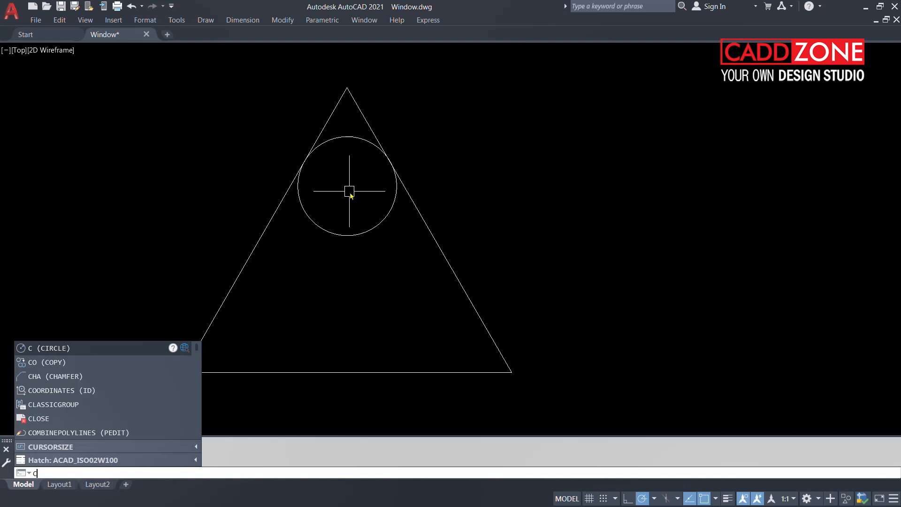
Draw a circle of radius 150 tangent to the triangle's right side and base, using Tan, Tan, Radius.
{"action": "type", "text": "c"}
{"action": "key", "text": "Return"}
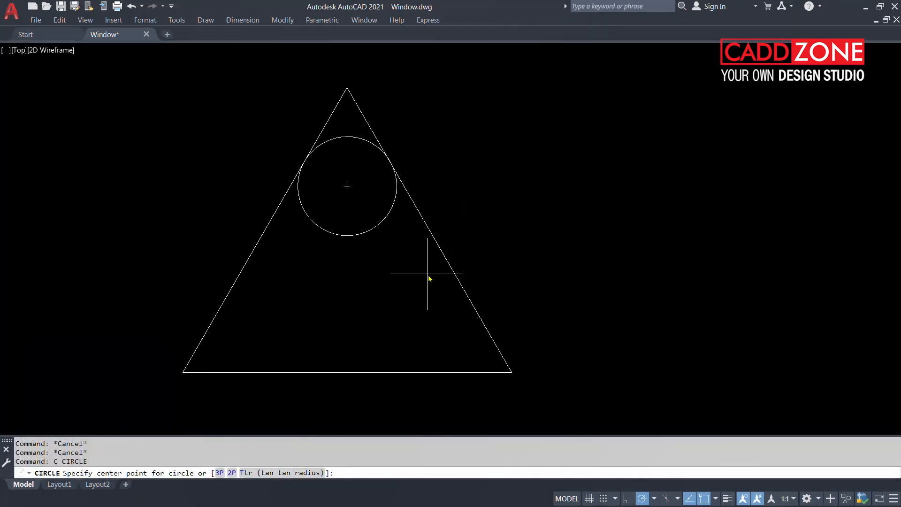
{"action": "type", "text": "t"}
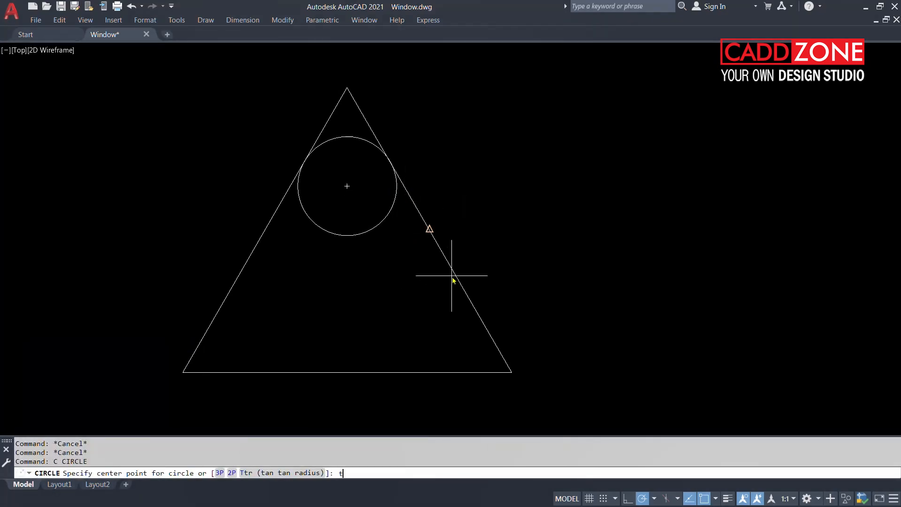
{"action": "key", "text": "Return"}
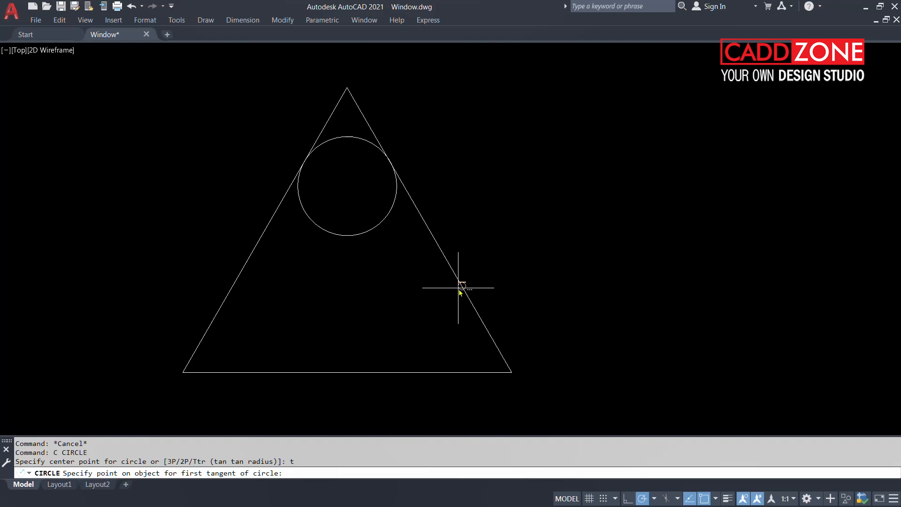
{"action": "left_click", "coordinate": [462, 285]}
{"action": "left_click", "coordinate": [392, 372]}
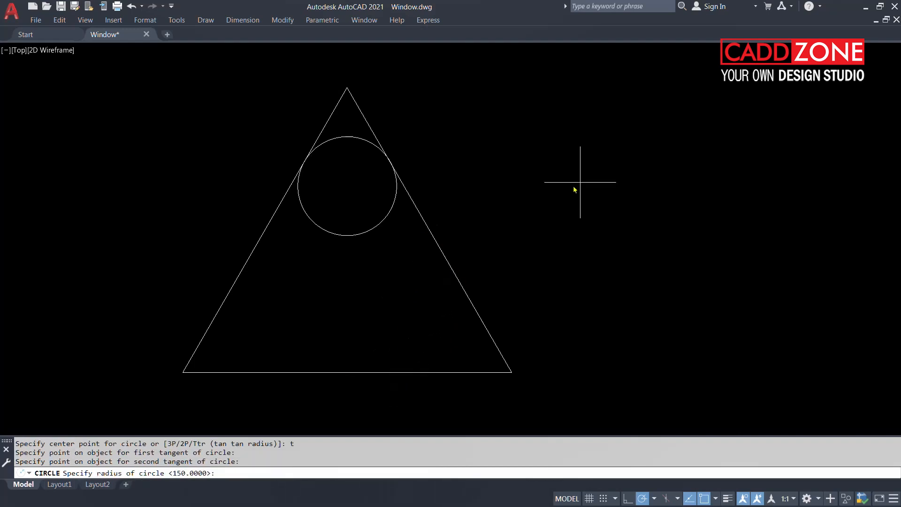
{"action": "type", "text": "150"}
{"action": "key", "text": "Return"}
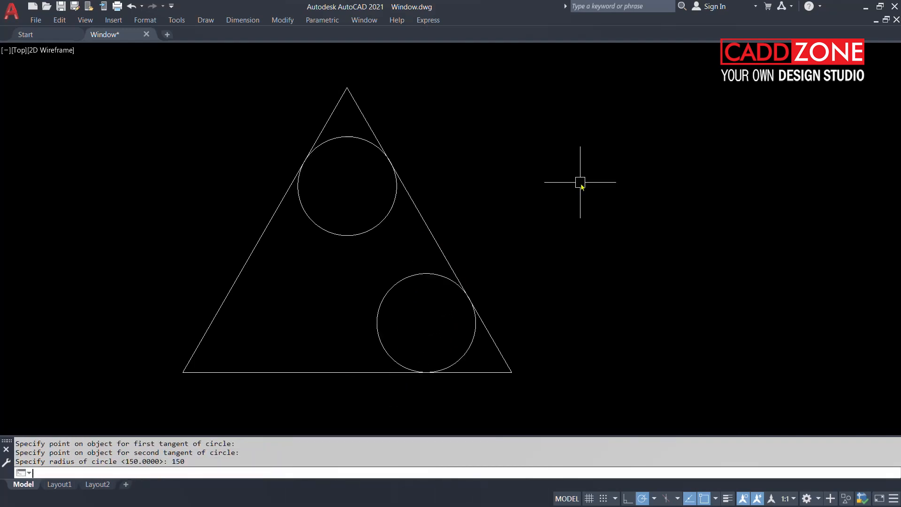
{"action": "key", "text": "Escape"}
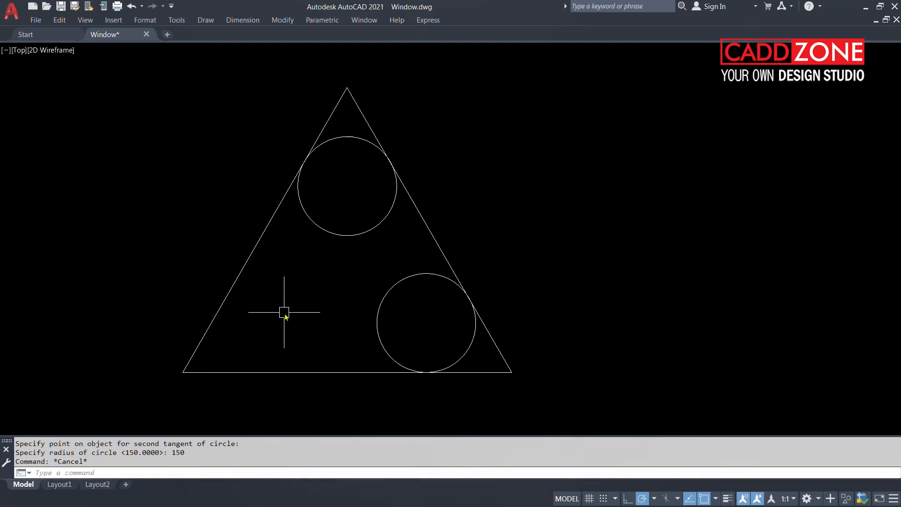
Draw a circle of radius 150 tangent to the triangle's base and left side, using Tan, Tan, Radius.
{"action": "type", "text": "c"}
{"action": "key", "text": "Return"}
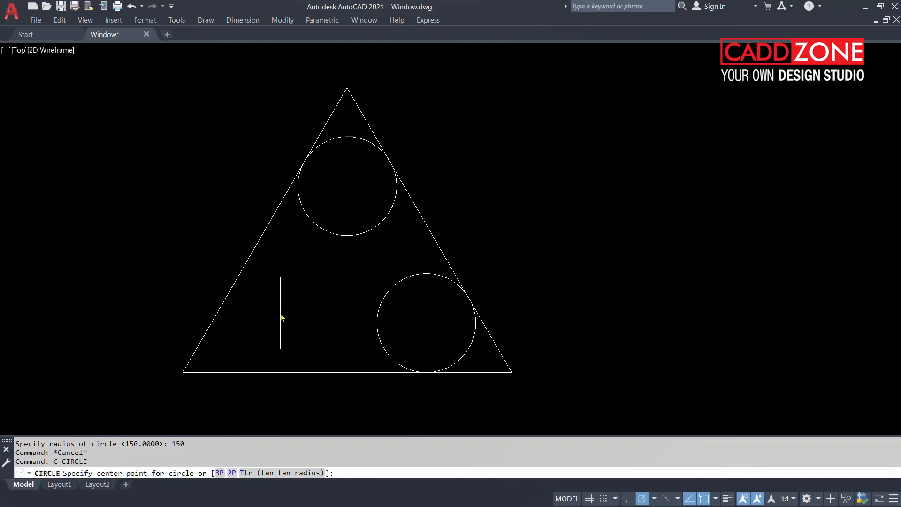
{"action": "type", "text": "t"}
{"action": "key", "text": "Return"}
{"action": "left_click", "coordinate": [243, 372]}
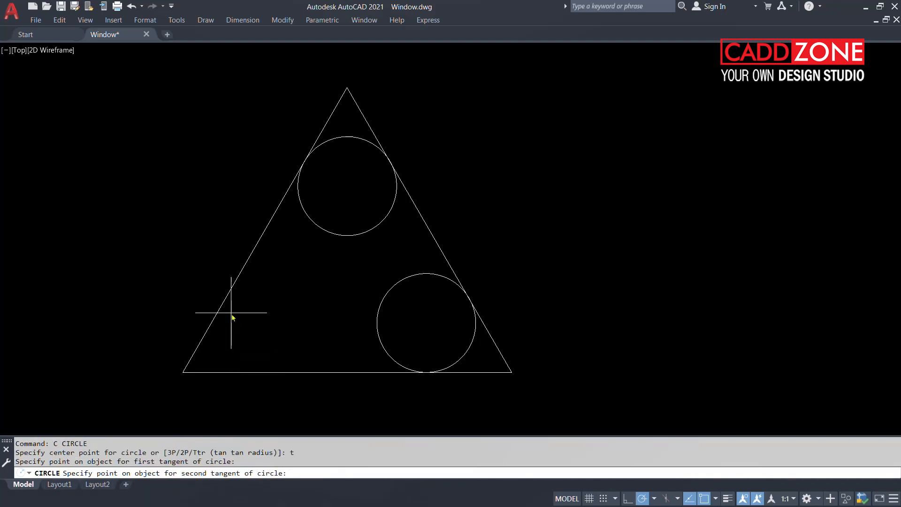
{"action": "left_click", "coordinate": [230, 301]}
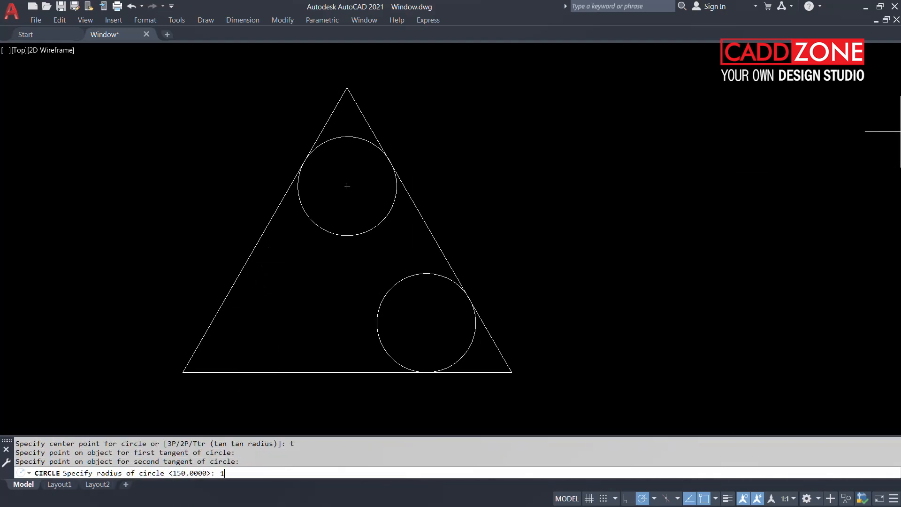
{"action": "key", "text": "Return"}
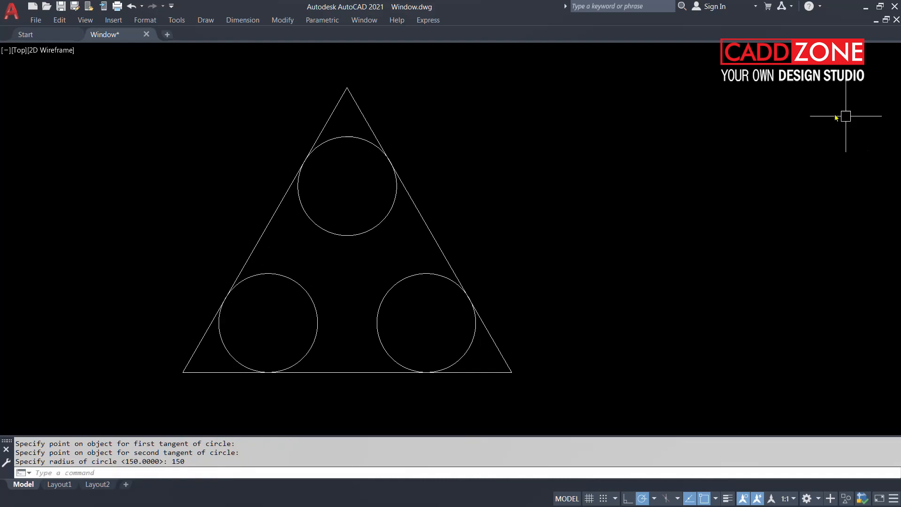
{"action": "key", "text": "Escape"}
Trim the triangle's apex and the inner part of the top circle, using the triangle and all three circles as cutting edges.
{"action": "type", "text": "tr"}
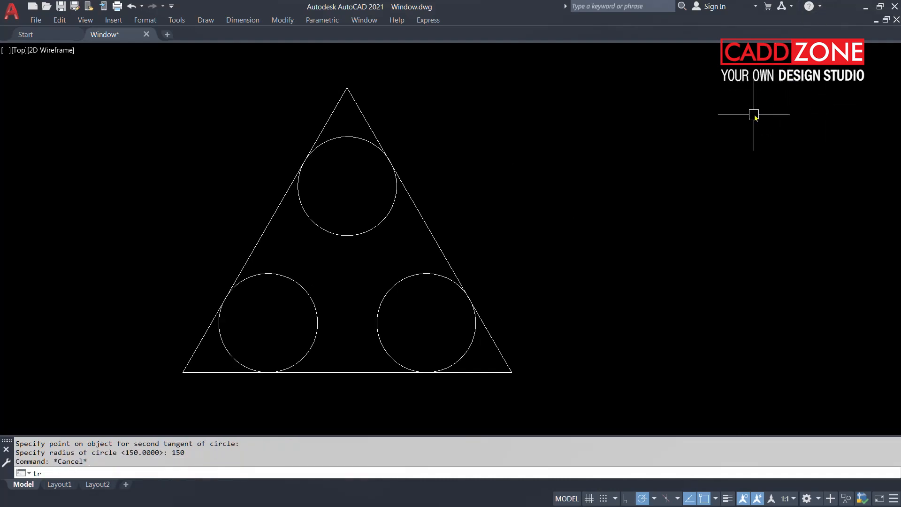
{"action": "key", "text": "Return"}
{"action": "left_click", "coordinate": [580, 409]}
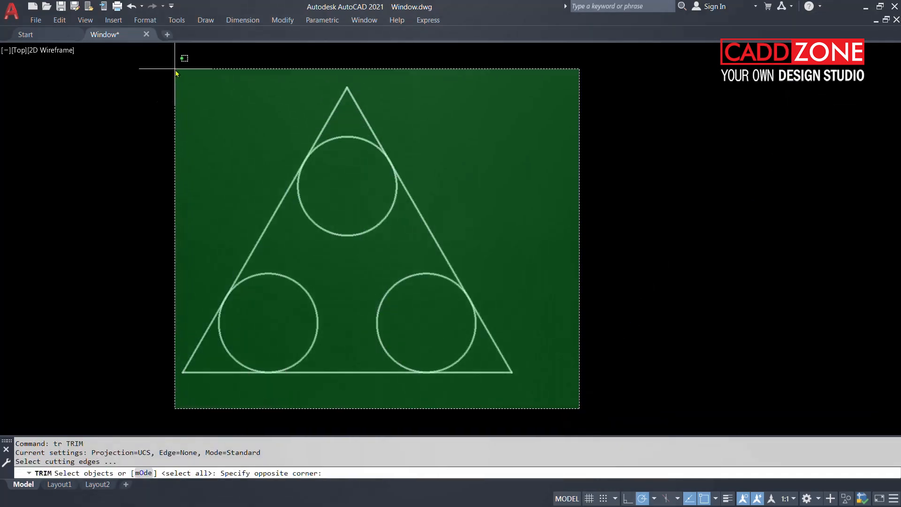
{"action": "left_click", "coordinate": [143, 68]}
{"action": "key", "text": "Return"}
{"action": "left_click", "coordinate": [445, 127]}
{"action": "left_click", "coordinate": [287, 74]}
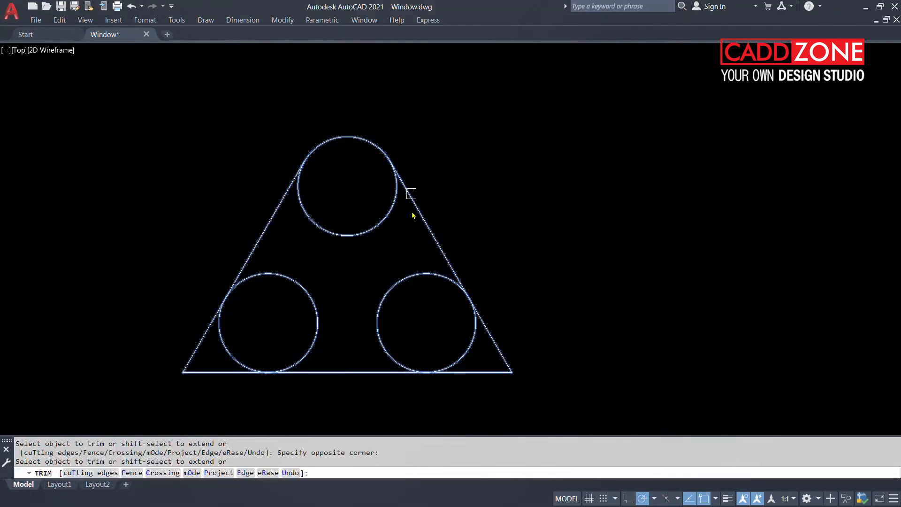
{"action": "left_click", "coordinate": [378, 226]}
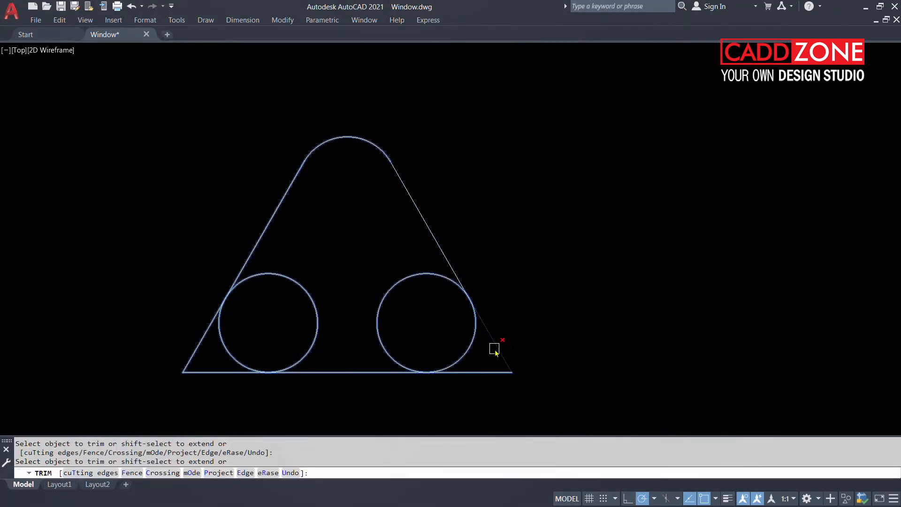